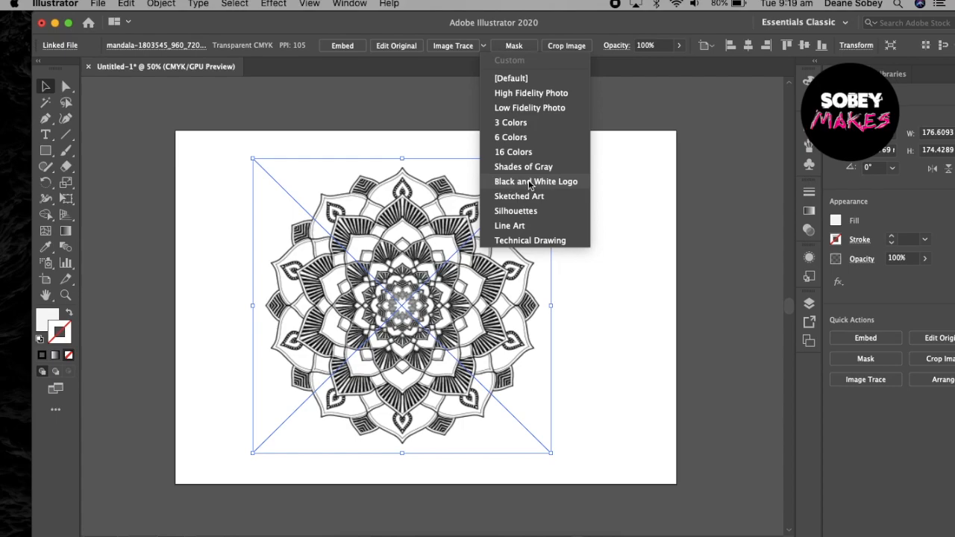
Step: Trace the mandala image with the Black and White Logo preset
left_click(528, 181)
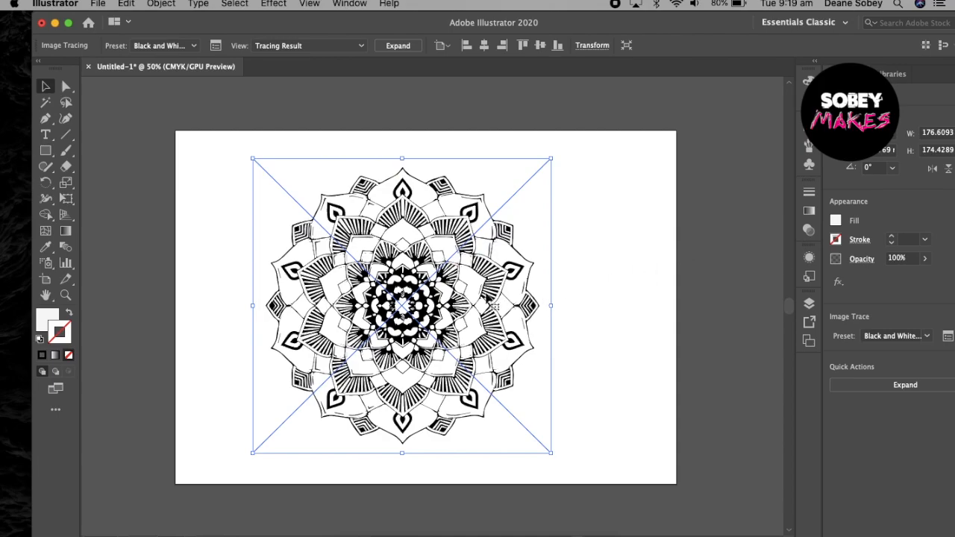
Step: Examine the traced mandala's centre up close for how well the fine detail was captured
key("super+equal")
key("super+equal")
key("super+equal")
key("super+equal")
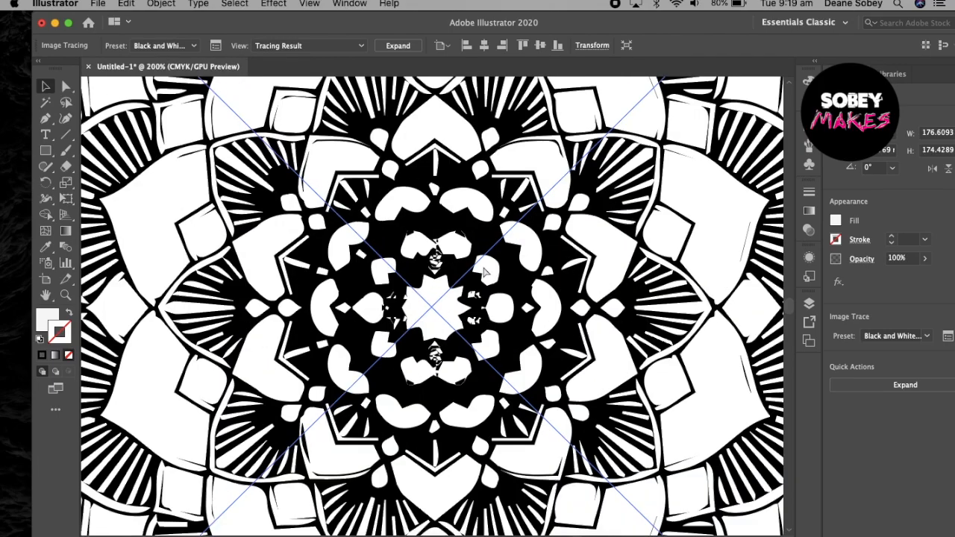
key("super+equal")
key("super+minus")
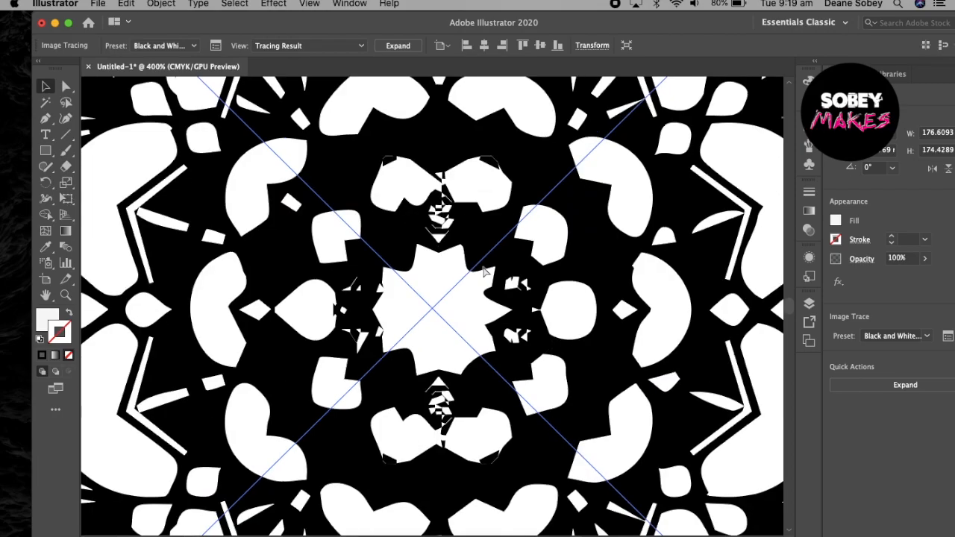
key("super+minus")
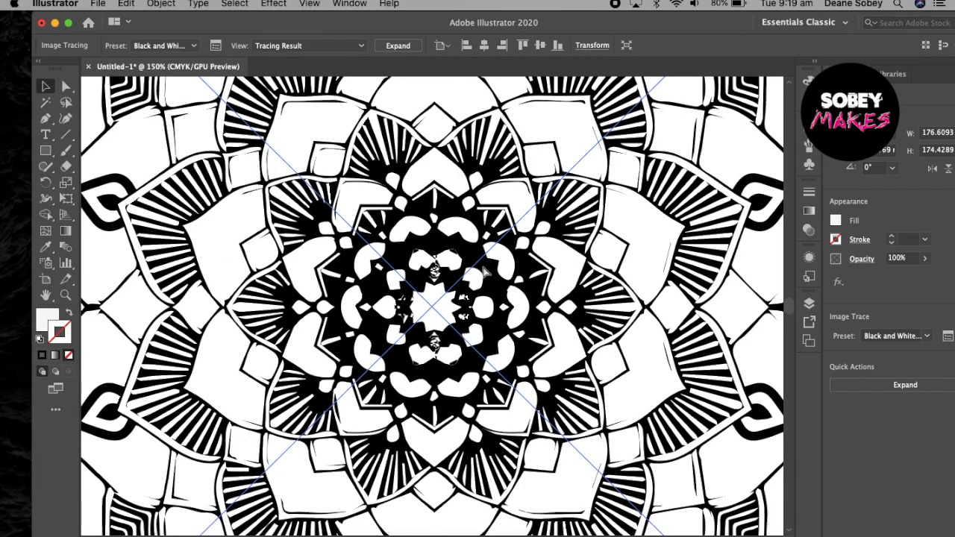
key("super+minus")
key("super+minus")
key("super+equal")
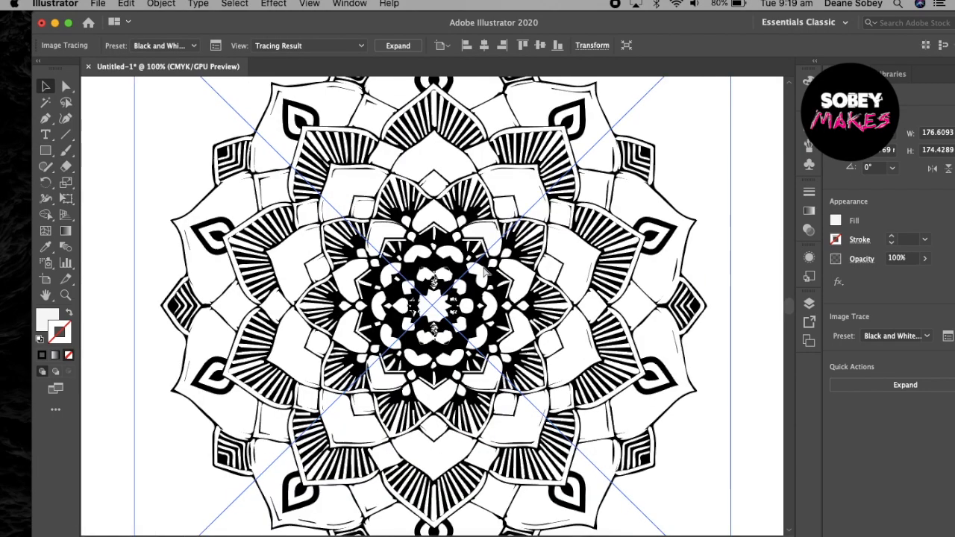
key("super+minus")
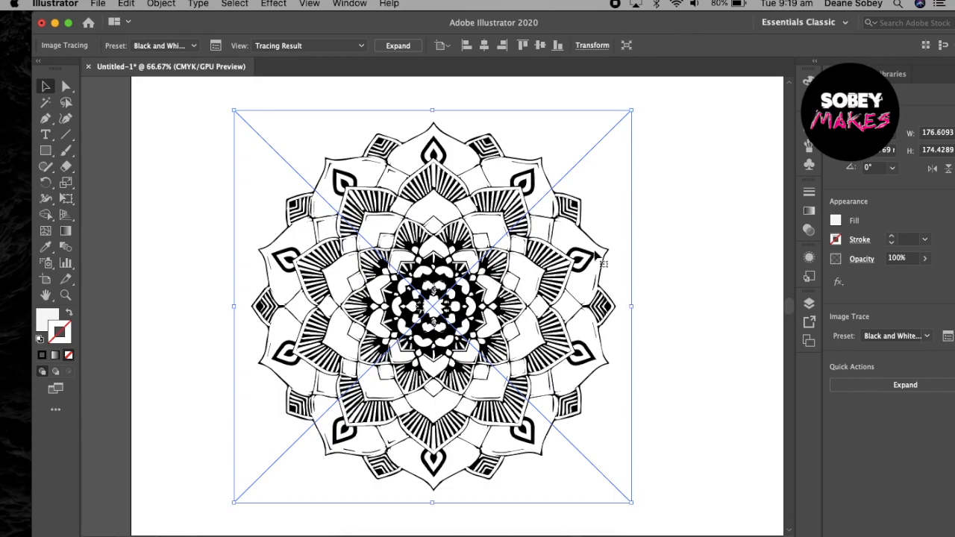
Step: Expand the black-and-white tracing of the mandala into vector paths
left_click(644, 228)
left_click(575, 222)
left_click(399, 46)
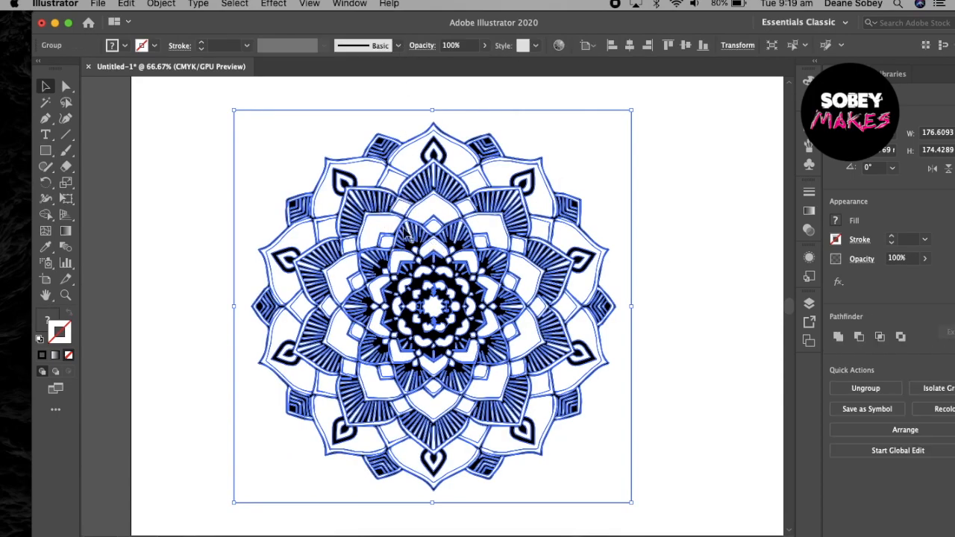
Step: Isolate the expanded group and pull a small path from the upper-left outer petal out beside the mandala, then try deleting it
left_click(213, 252)
left_click(284, 249)
left_click(203, 212)
double_click(306, 208)
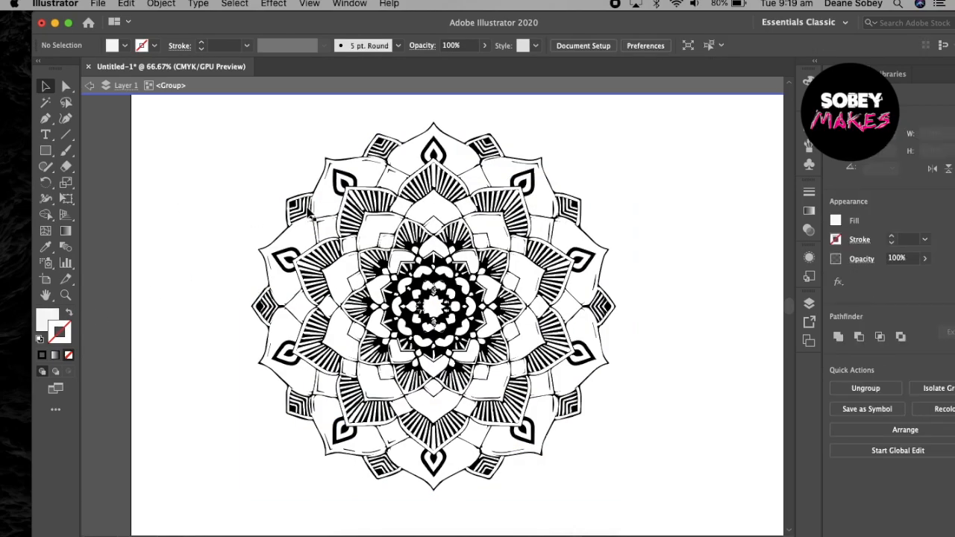
left_click(308, 212)
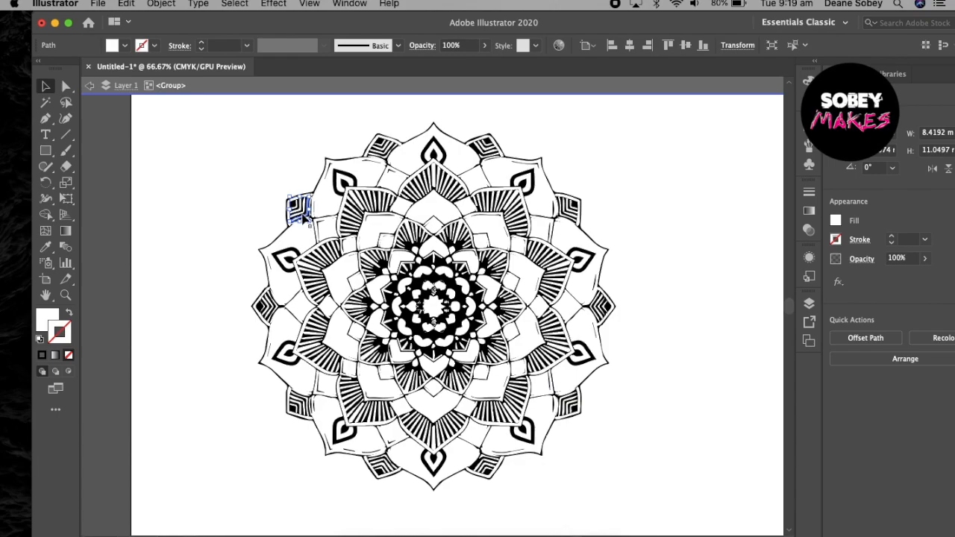
left_click_drag(309, 222, 202, 251)
key("Delete")
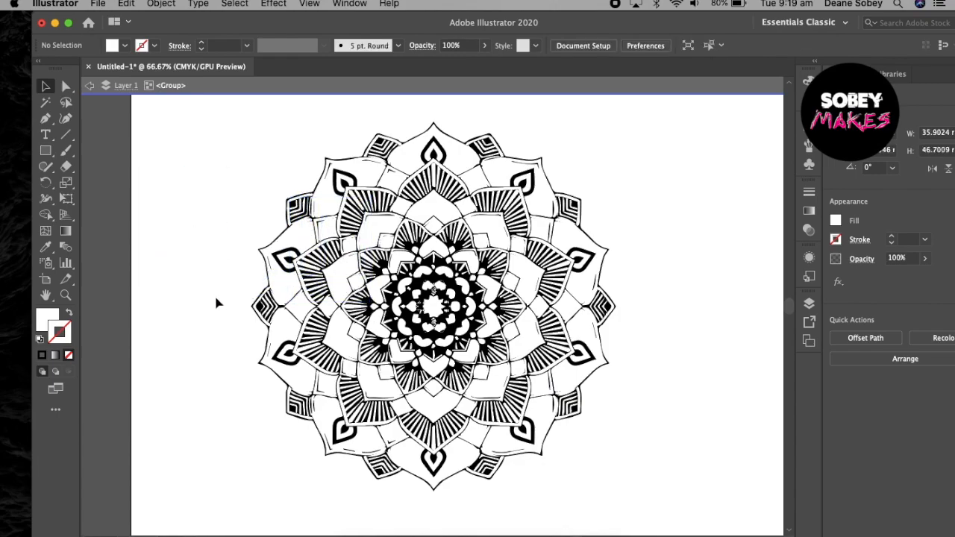
key("super+z")
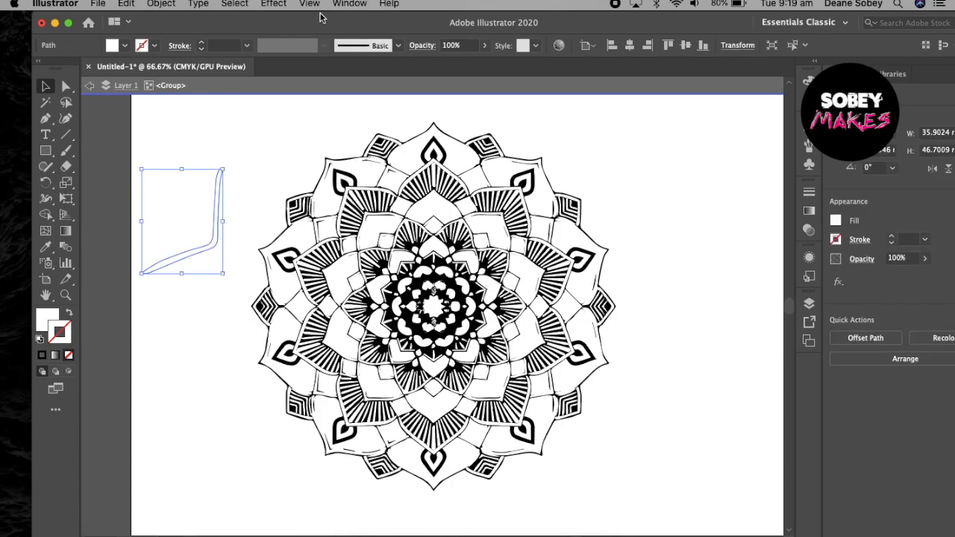
Step: Examine the mandala's vector paths up close in Outline view, with nothing selected, and return to the normal preview
left_click(311, 4)
left_click(319, 19)
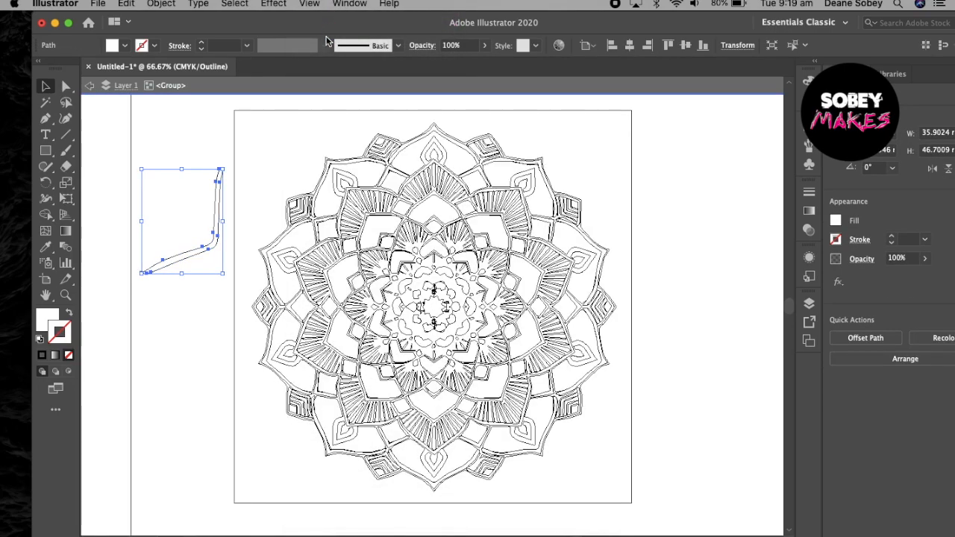
left_click(693, 334)
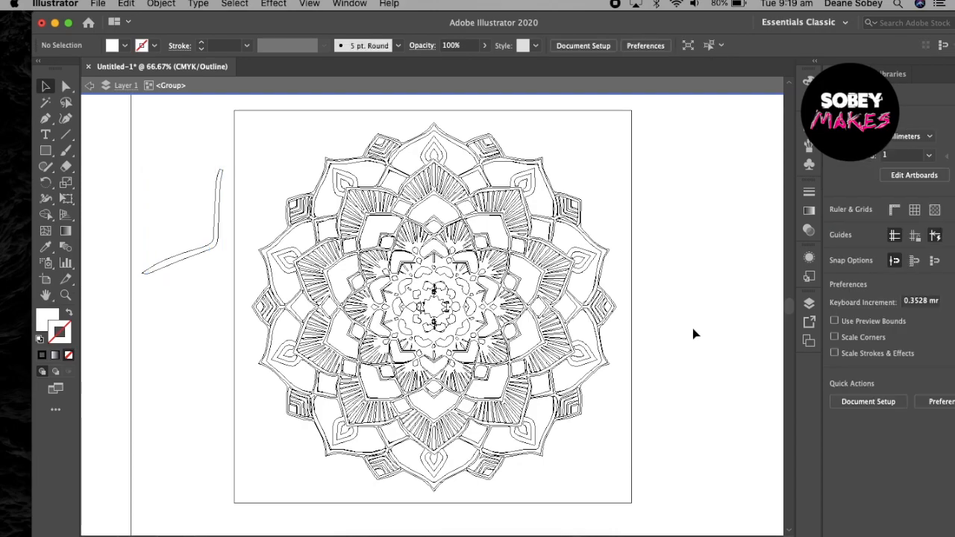
key("super+plus")
key("super+plus")
key("super+plus")
key("super+plus")
key("super+minus")
key("super+minus")
key("super+minus")
key("super+minus")
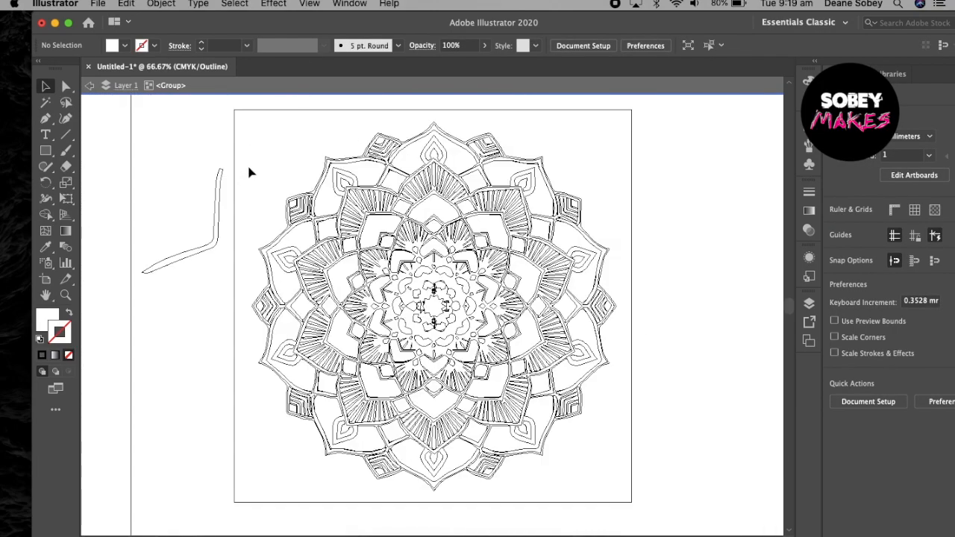
key("super+y")
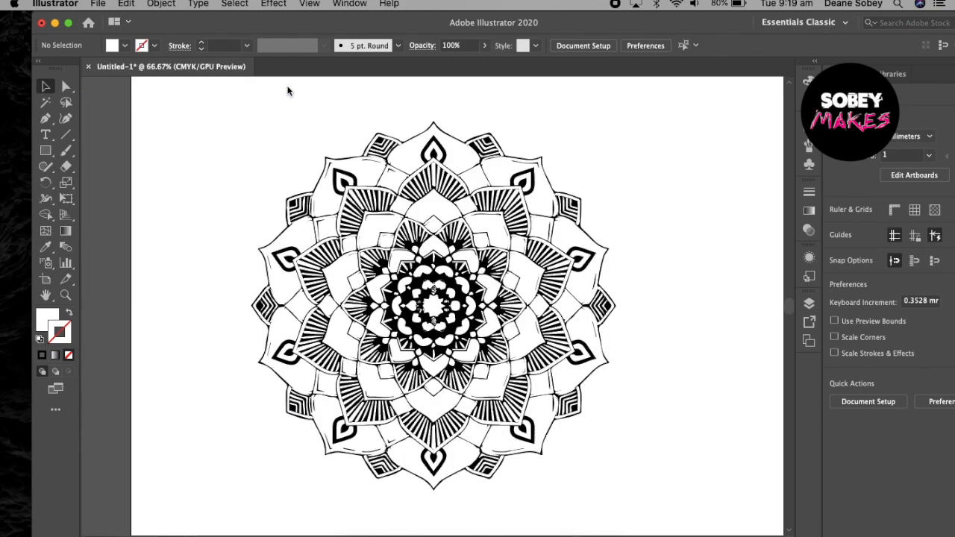
Step: Undo the path edits and the expansion to restore the live image tracing
double_click(288, 188)
key("super+y")
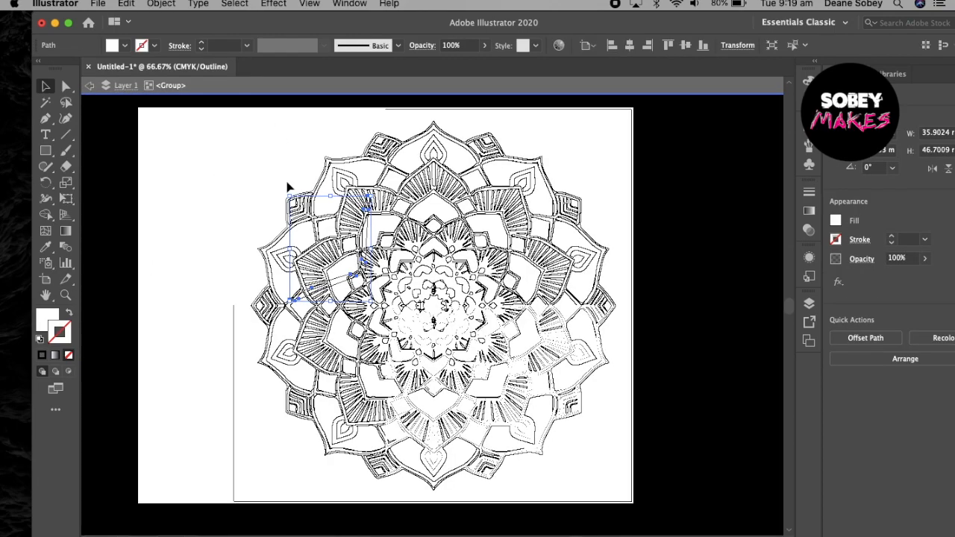
key("Escape")
key("super+y")
key("super+a")
left_click(188, 211)
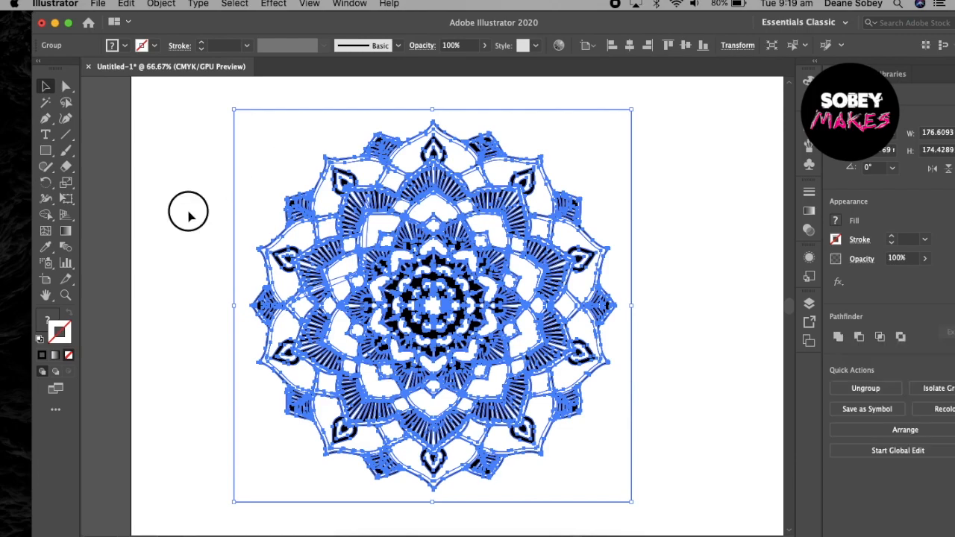
key("super+a")
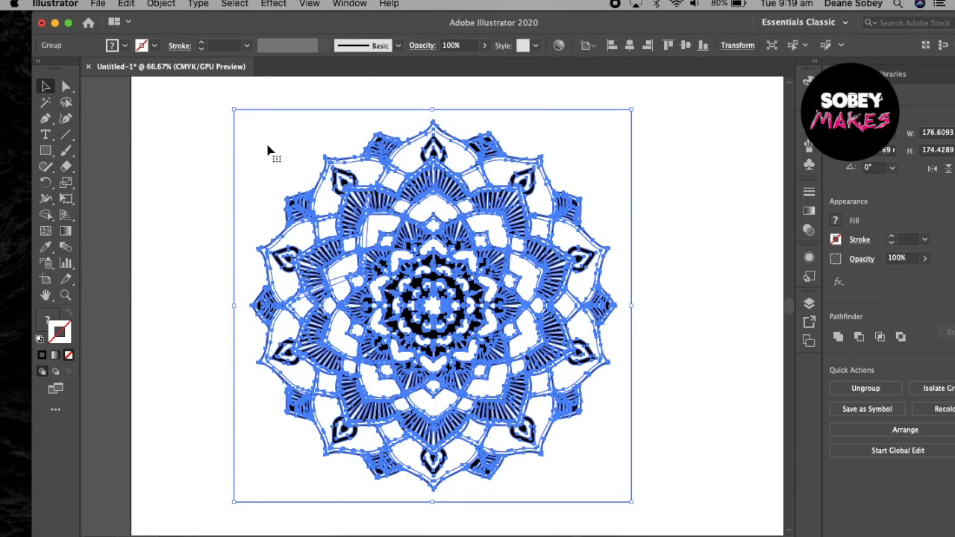
key("super+z")
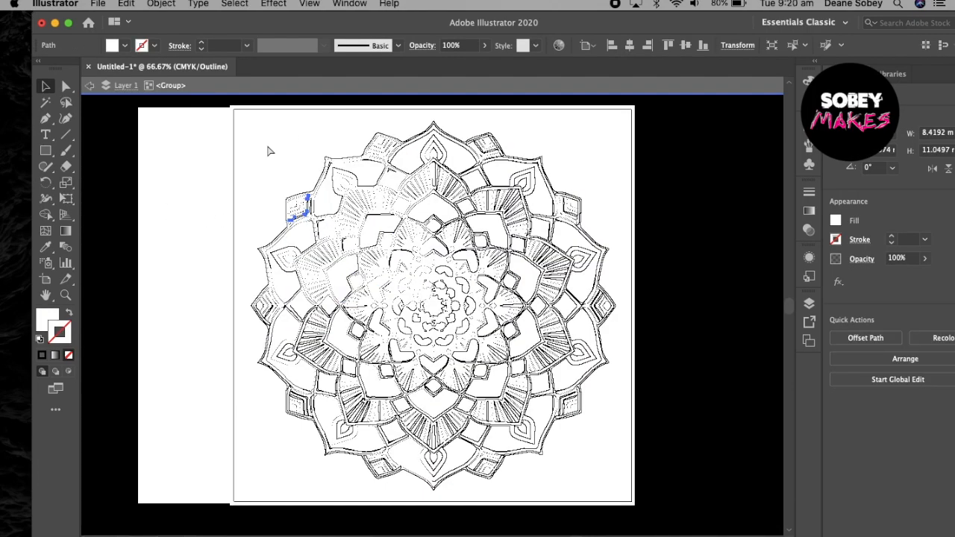
key("super+z")
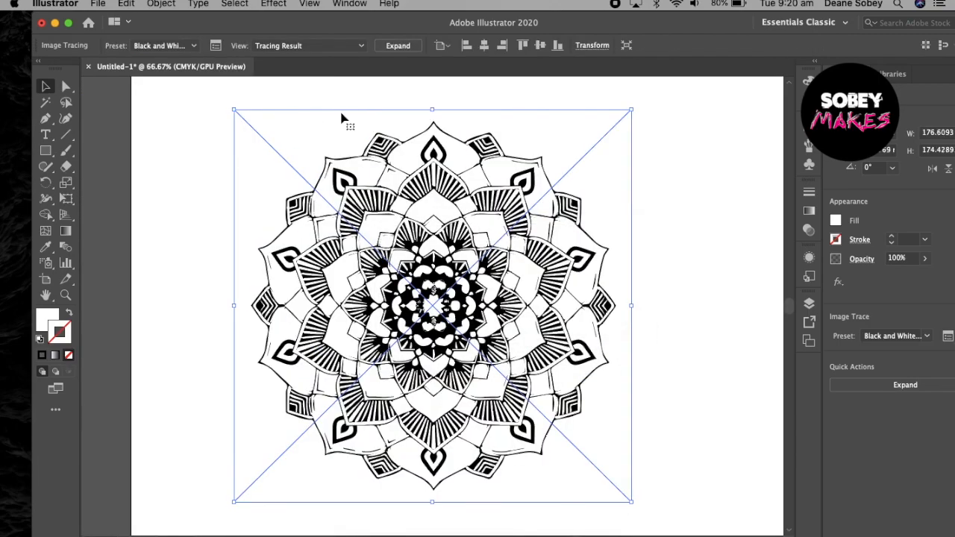
Step: Open the detailed Image Trace settings for the mandala and move them clear of the artwork's centre
left_click(313, 105)
left_click(338, 186)
left_click(216, 47)
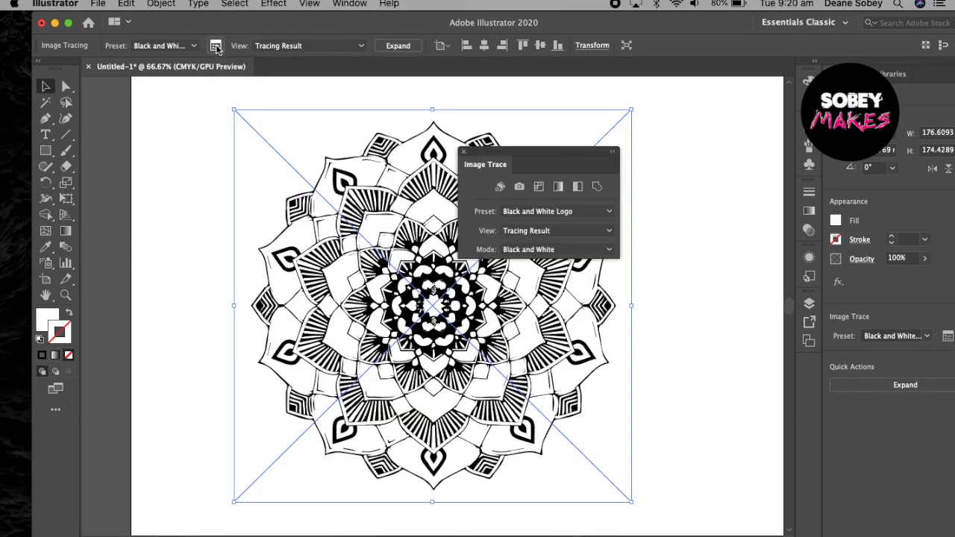
mouse_move(556, 156)
left_mouse_down()
mouse_move(252, 154)
mouse_move(184, 91)
left_mouse_up()
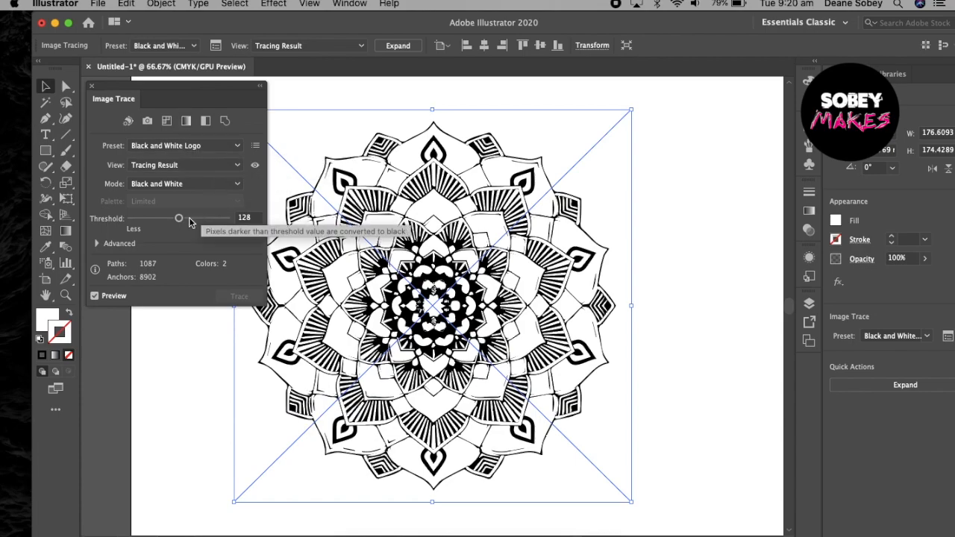
Step: Try black-and-white tracing thresholds of 184, 24 and 90 on the mandala
left_click_drag(179, 222, 200, 216)
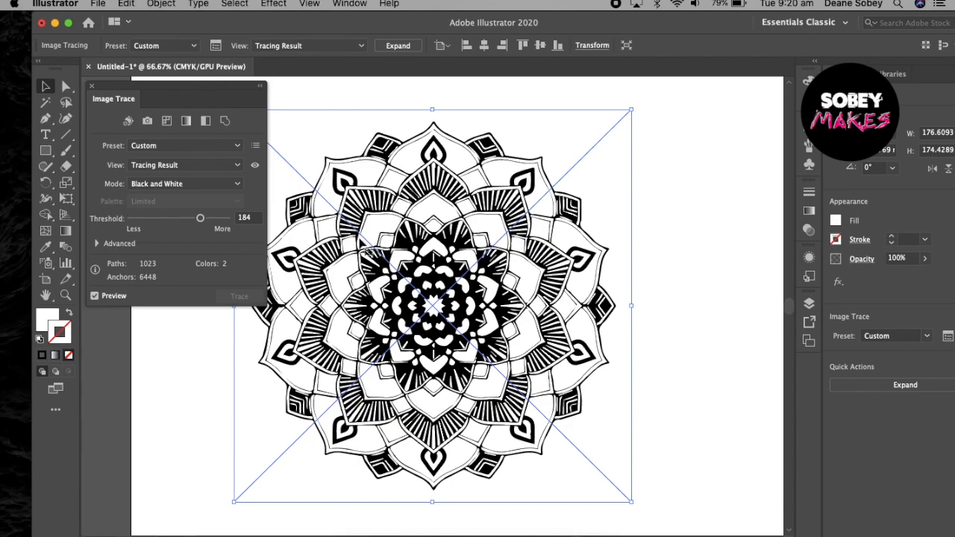
left_click(139, 222)
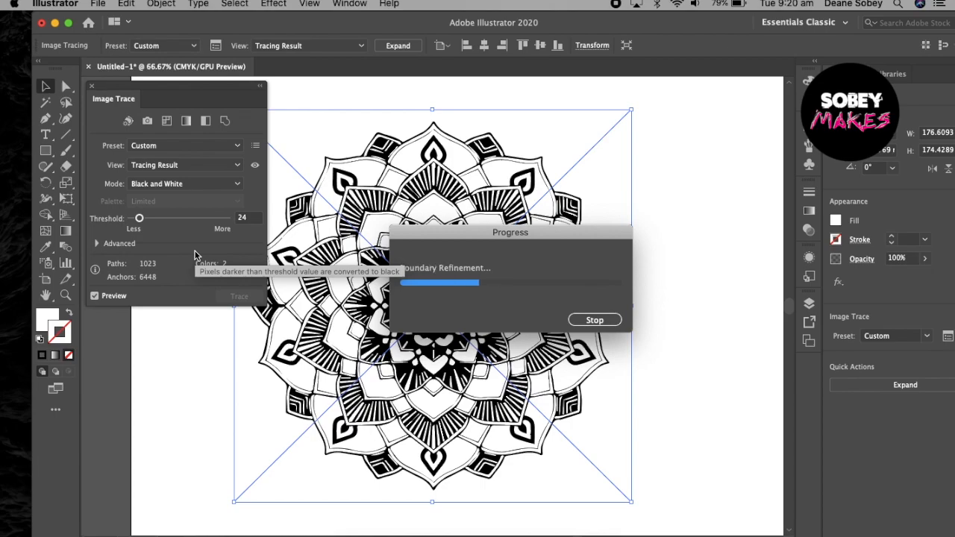
left_click(165, 219)
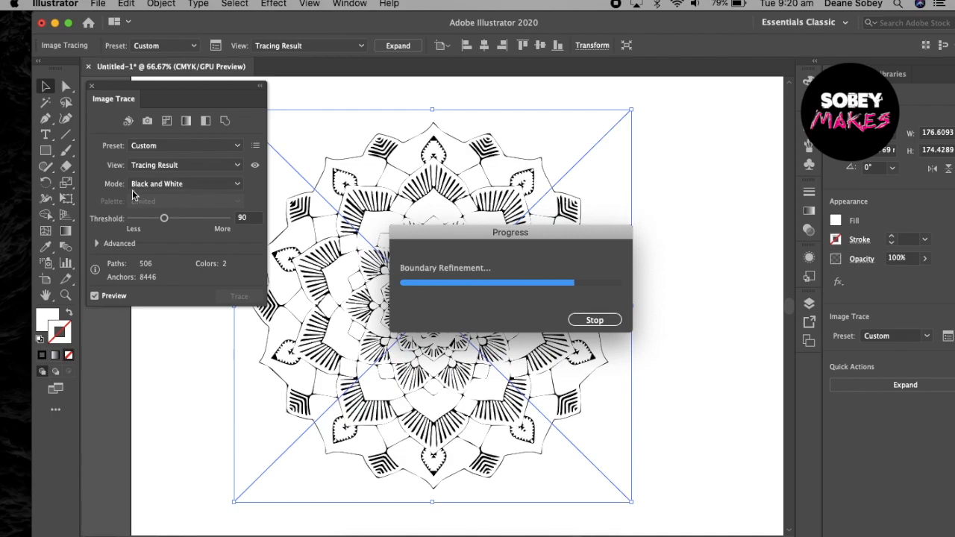
Step: Retrace the mandala with the 16 Colors preset and expand the tracing into vector paths
left_click(236, 185)
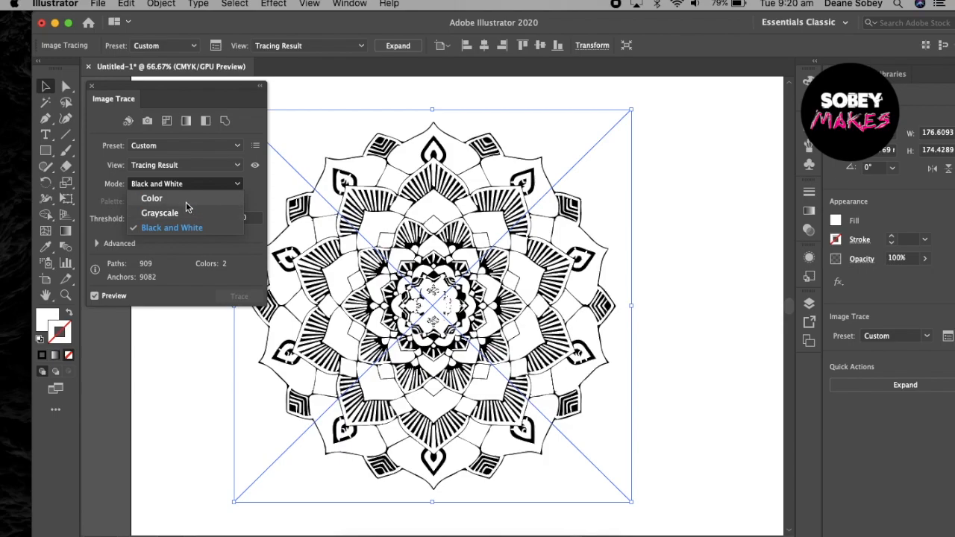
left_click(238, 146)
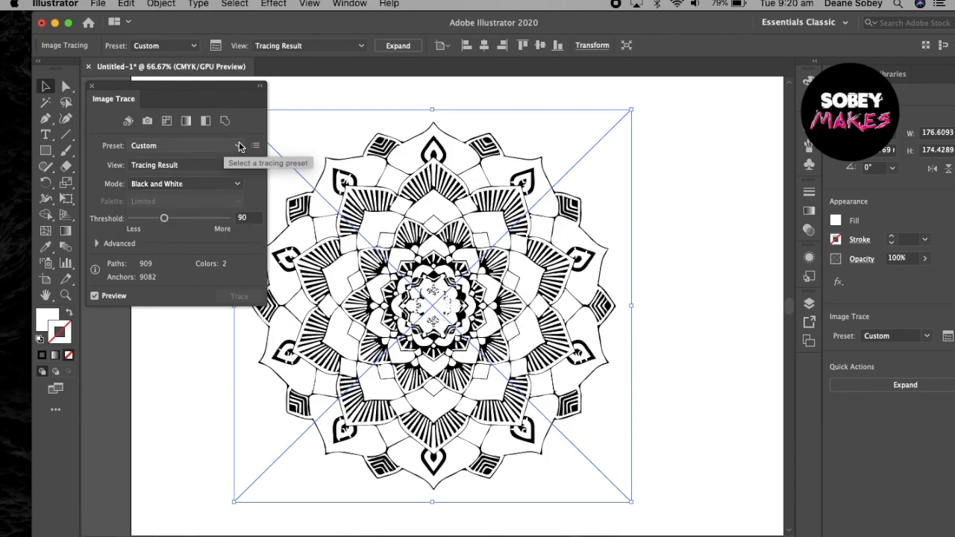
left_click(238, 147)
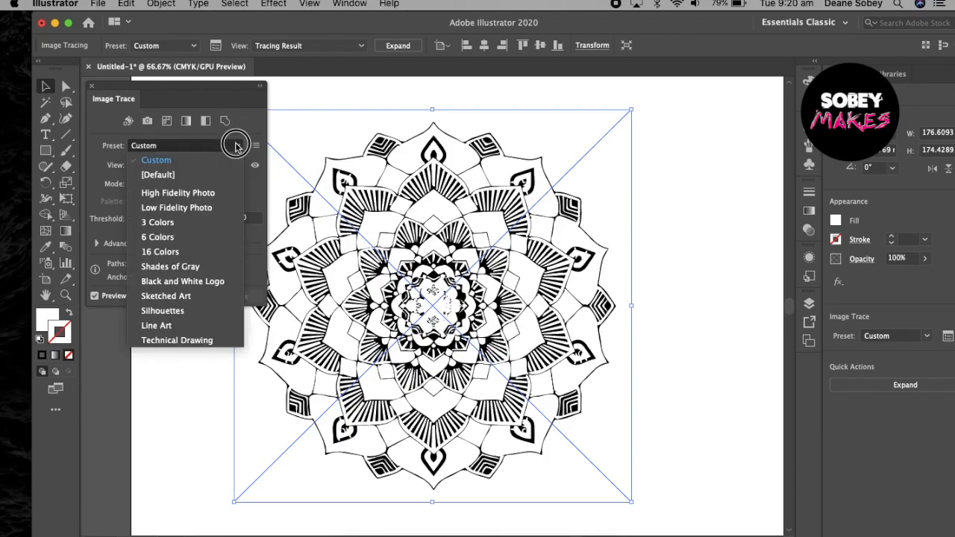
left_click(173, 253)
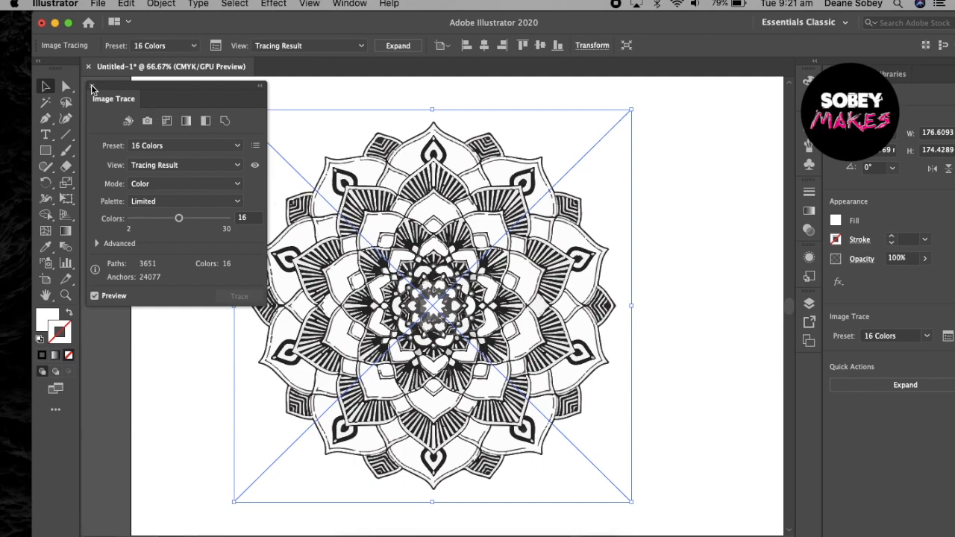
left_click(92, 88)
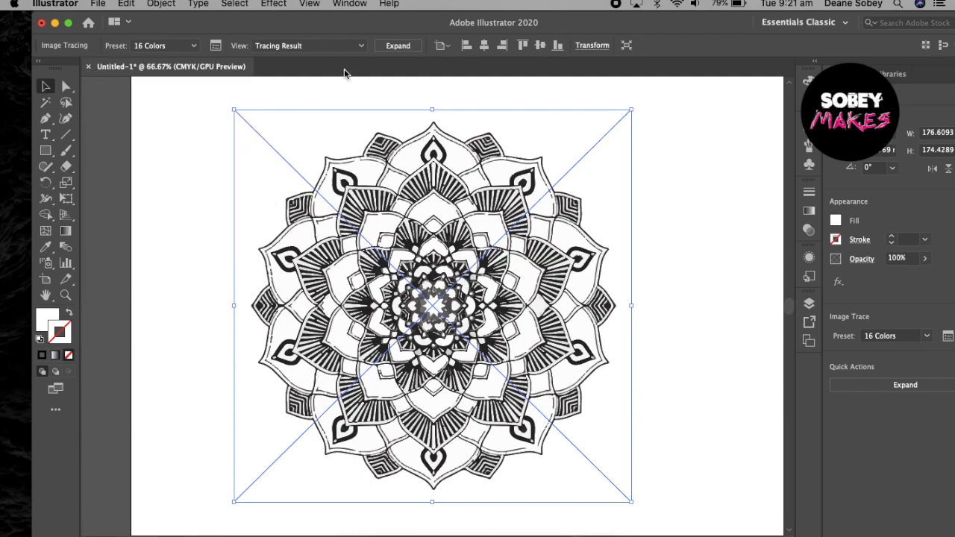
left_click(414, 46)
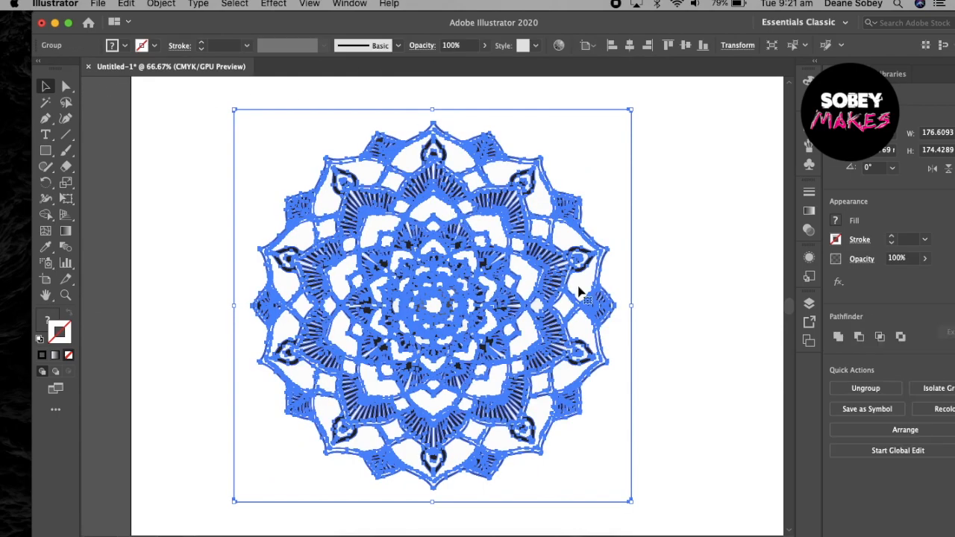
Step: Deselect the artwork and examine the expanded 16-color mandala's centre and petals up close
left_click(696, 226)
key("super+plus")
key("super+plus")
key("super+plus")
key("super+plus")
key("super+plus")
key("super+plus")
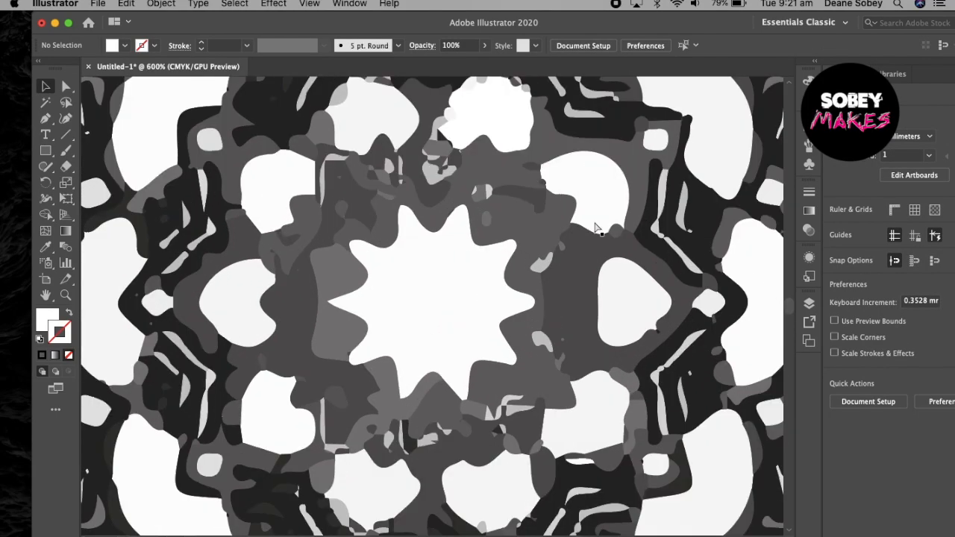
key("super+minus")
key("super+minus")
key("super+minus")
key("super+minus")
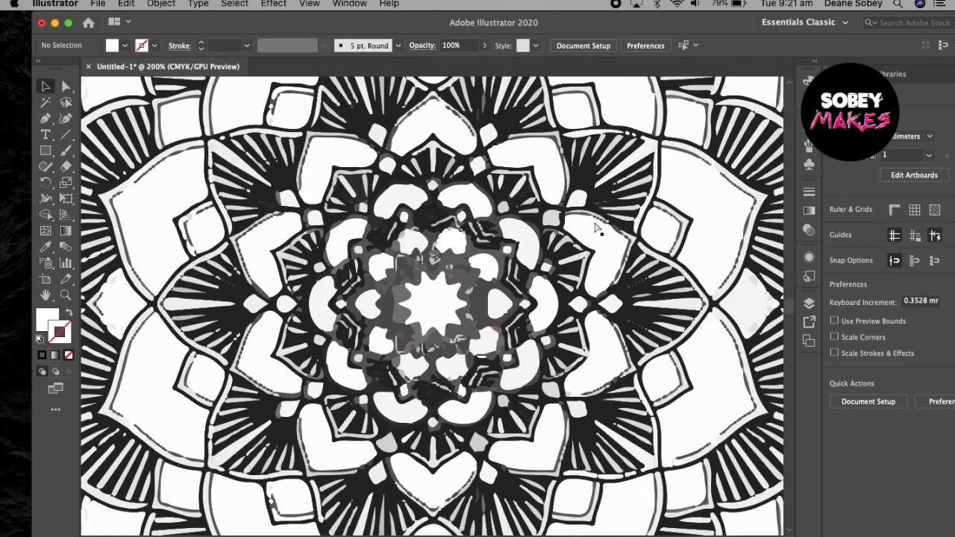
key("super+minus")
key("super+minus")
key("super+plus")
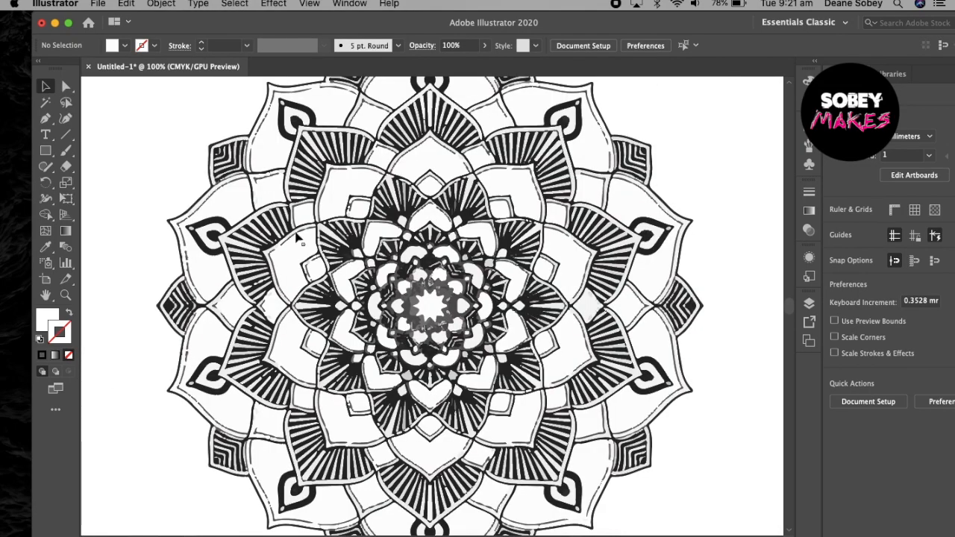
Step: Isolate the expanded mandala group and delete the white background shape surrounding the artwork
left_click(423, 198)
double_click(420, 193)
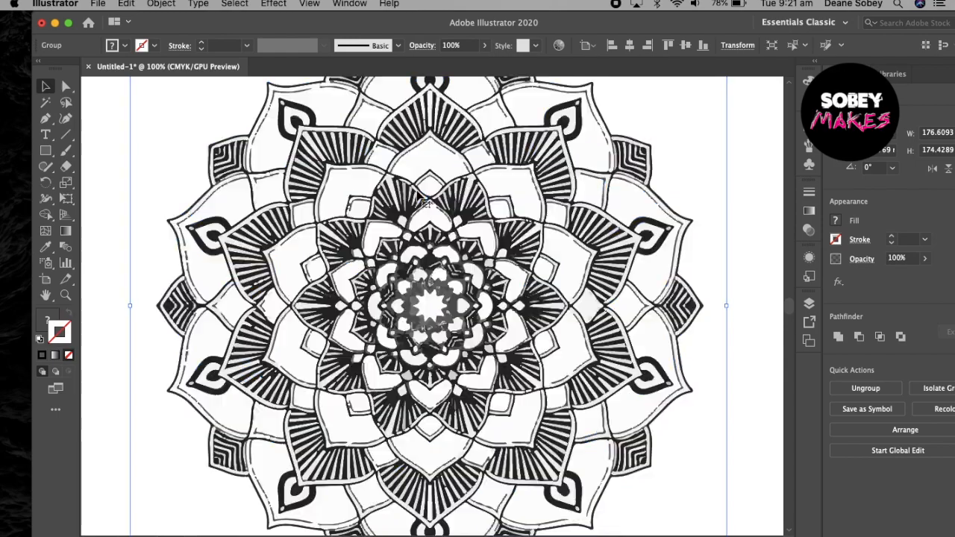
left_click(431, 220)
left_click(159, 197)
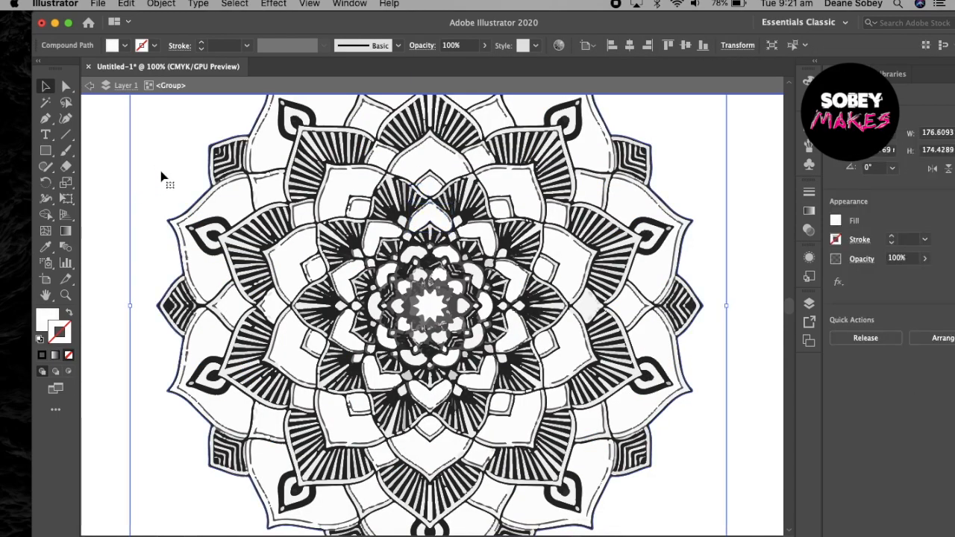
key("super+minus")
key("super+minus")
key("super+equal")
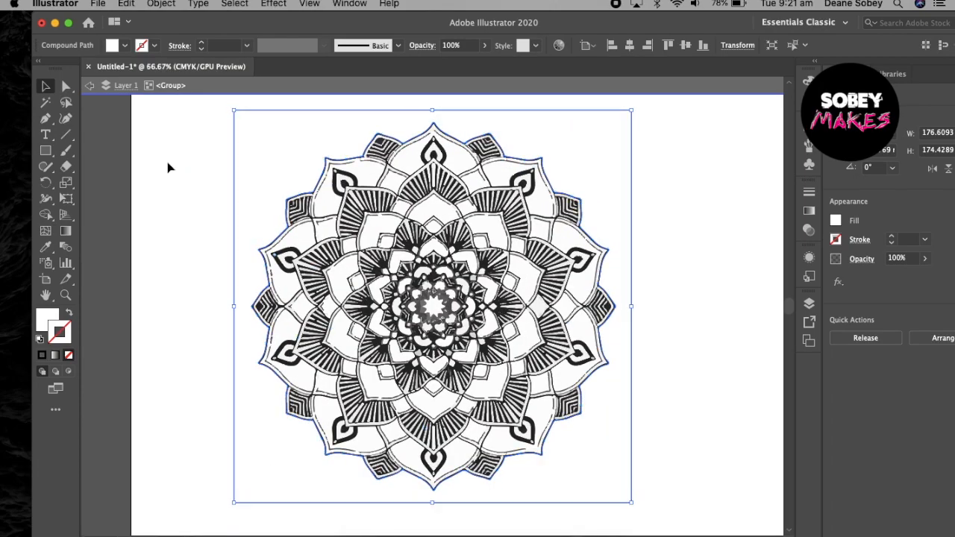
left_click(169, 168)
Step: Inspect a small path in the mandala's upper-left striped tip in isolation and leave isolation mode
left_click_drag(251, 207, 326, 286)
double_click(309, 252)
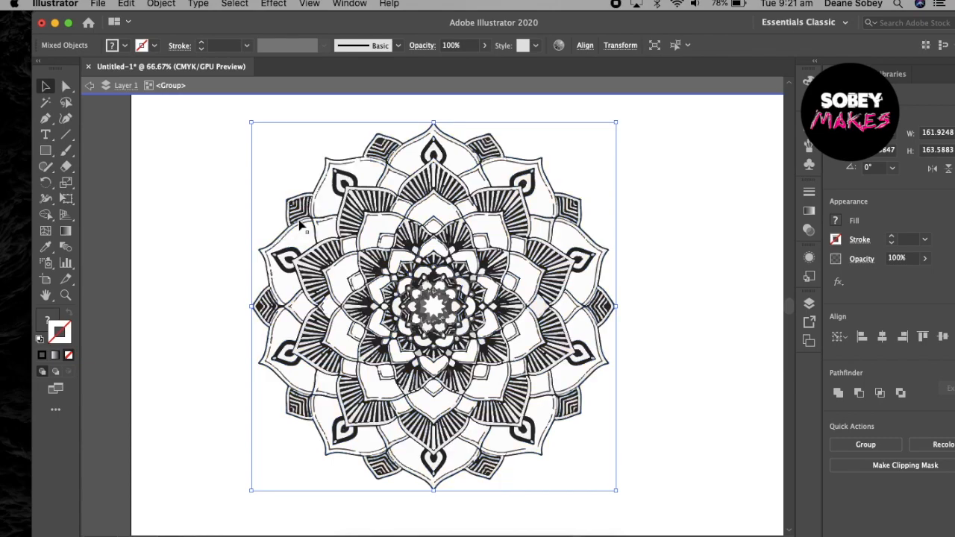
left_click(291, 210)
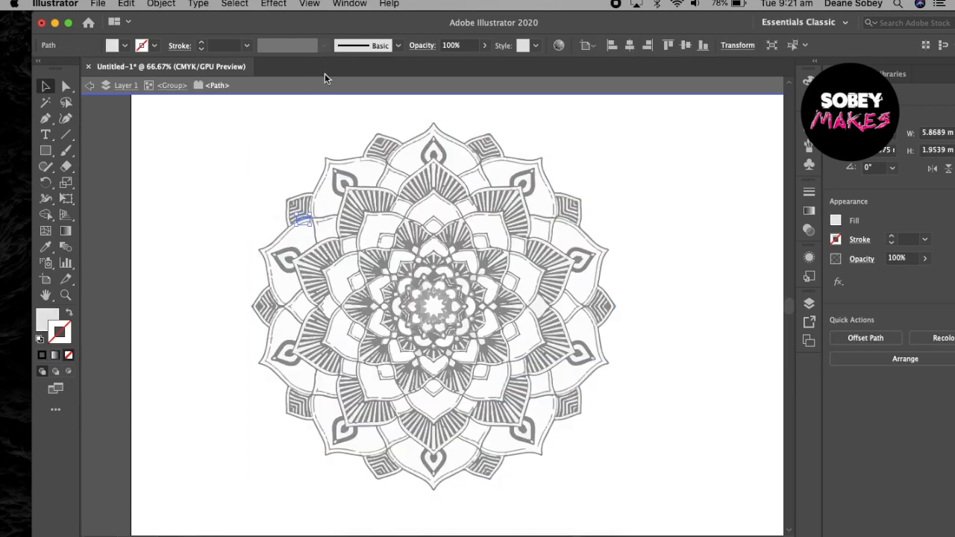
left_click(326, 87)
left_click(292, 135)
Step: Ungroup the expanded mandala into separate paths and deselect it
left_click(330, 185)
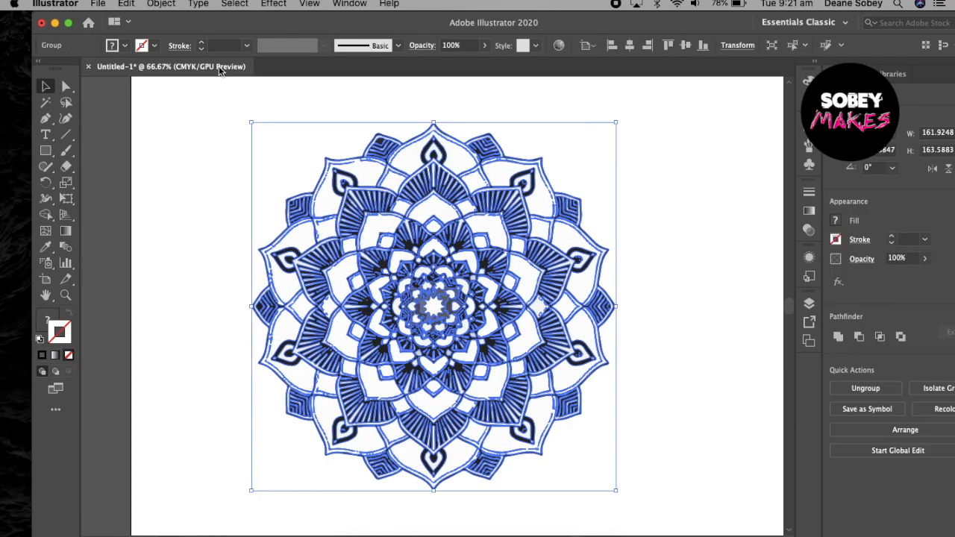
left_click(162, 4)
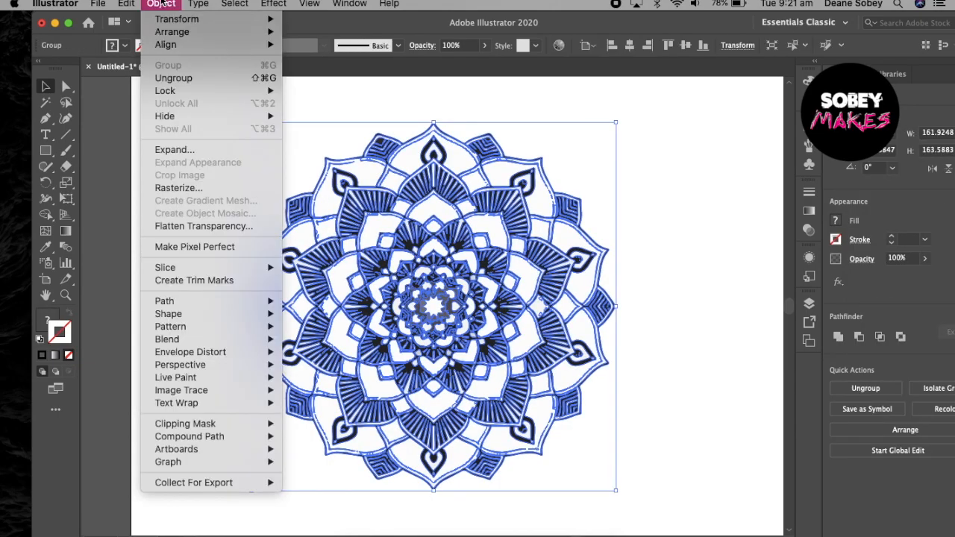
left_click(190, 78)
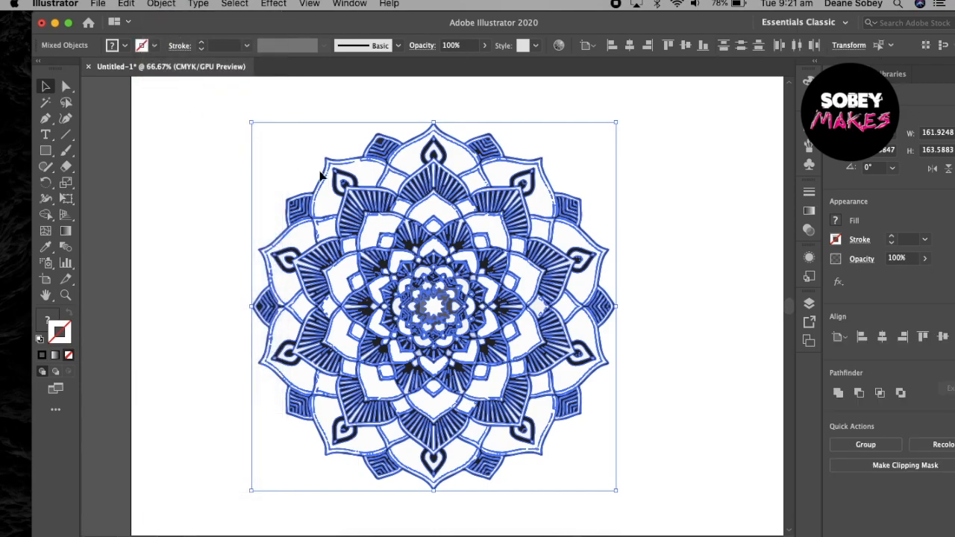
left_click(224, 188)
Step: Check that individual paths in the upper-left striped tip are separately selectable, isolating one and leaving isolation
left_click(298, 205)
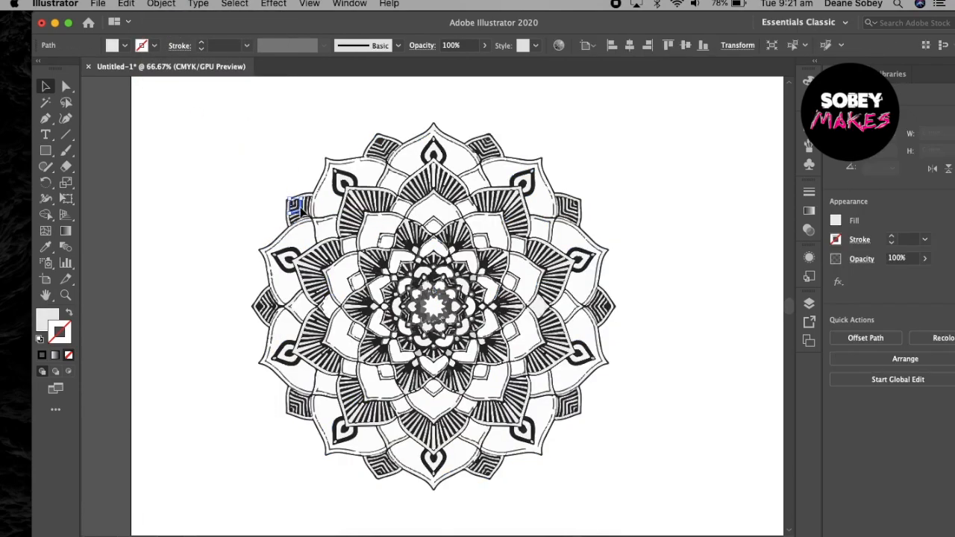
left_click(286, 196)
left_click(287, 196)
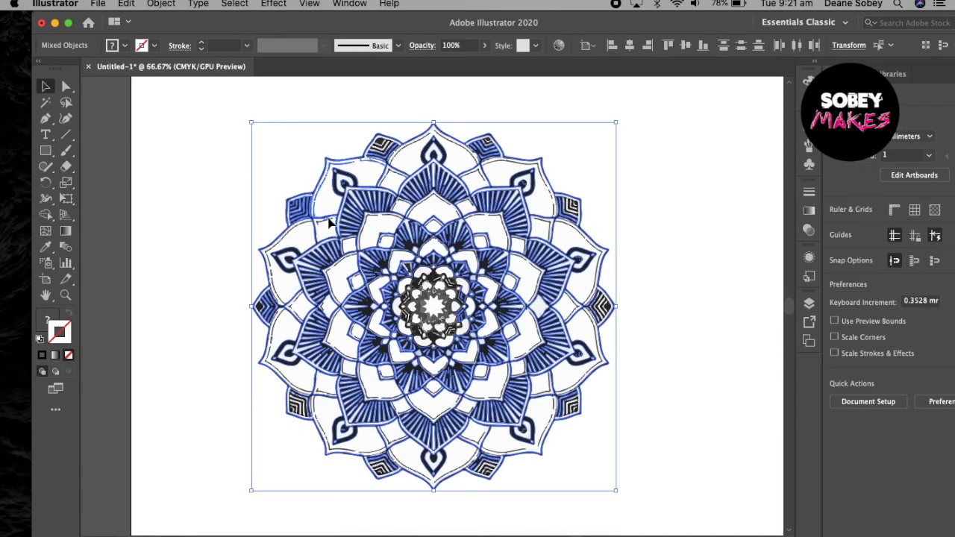
double_click(287, 196)
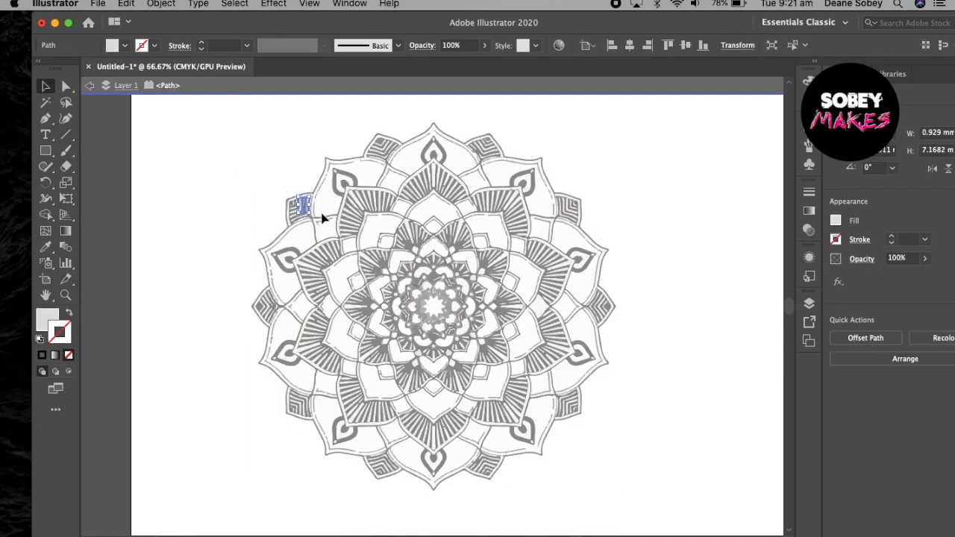
left_click(327, 91)
left_click(328, 142)
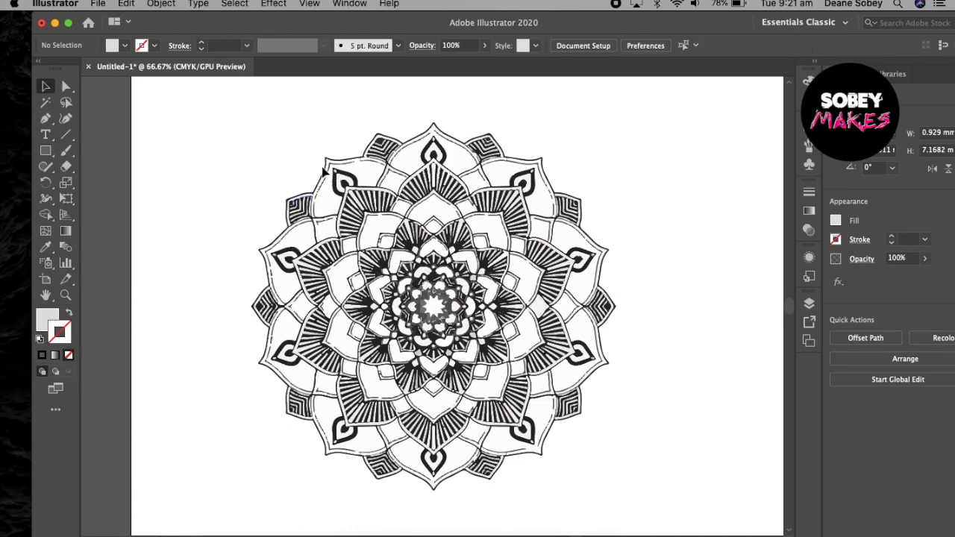
Step: Move several small paths from the upper-left striped tip into the blank area beside the mandala and fill them orange
left_click(295, 206)
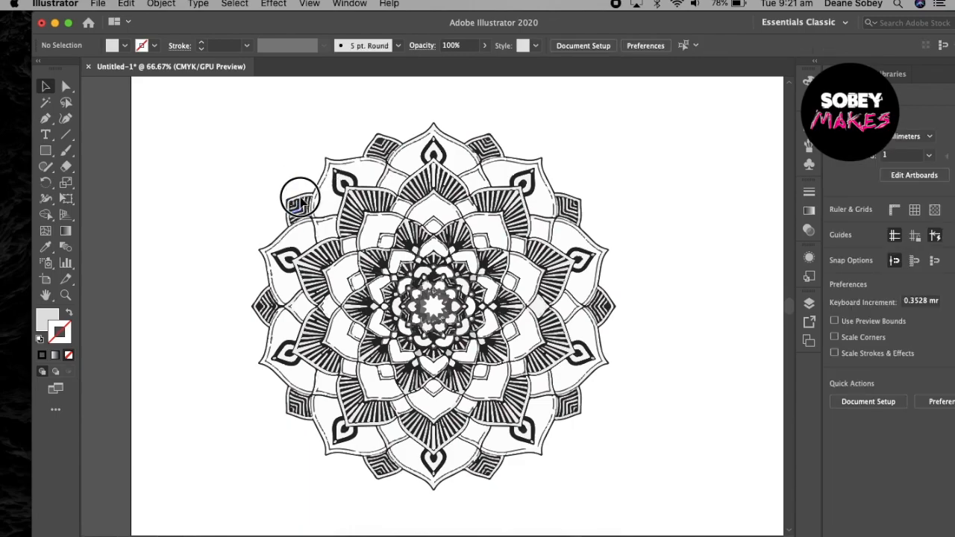
left_click(304, 212, "shift")
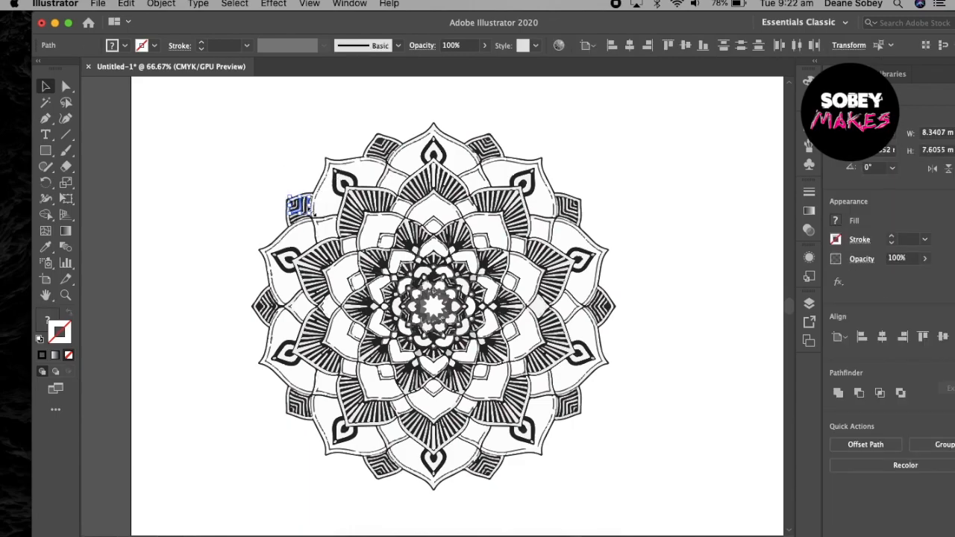
left_click(303, 215, "shift")
left_click_drag(300, 212, 225, 163)
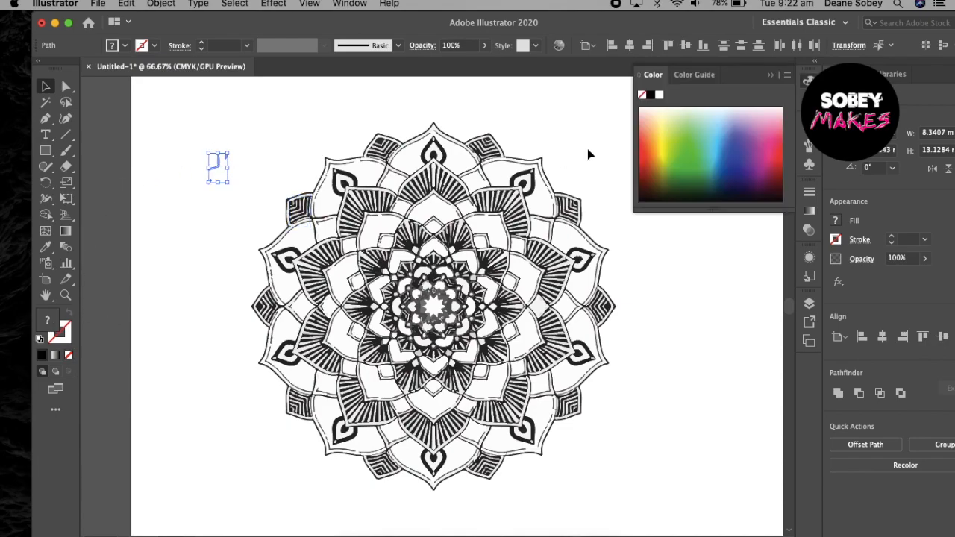
left_click(658, 141)
left_click(252, 224)
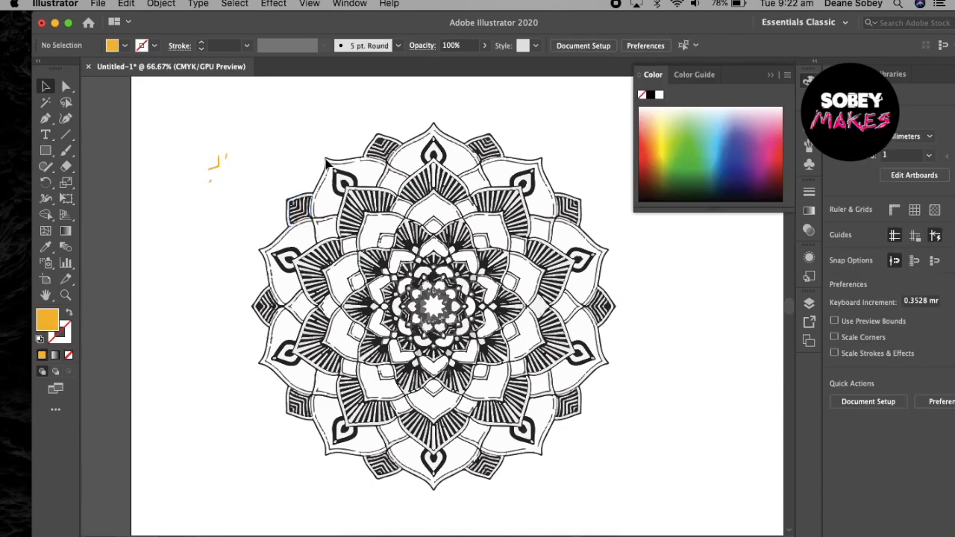
Step: Try a yellow-green fill on the mandala's main line shapes, undo it and deselect the artwork
left_click(554, 314)
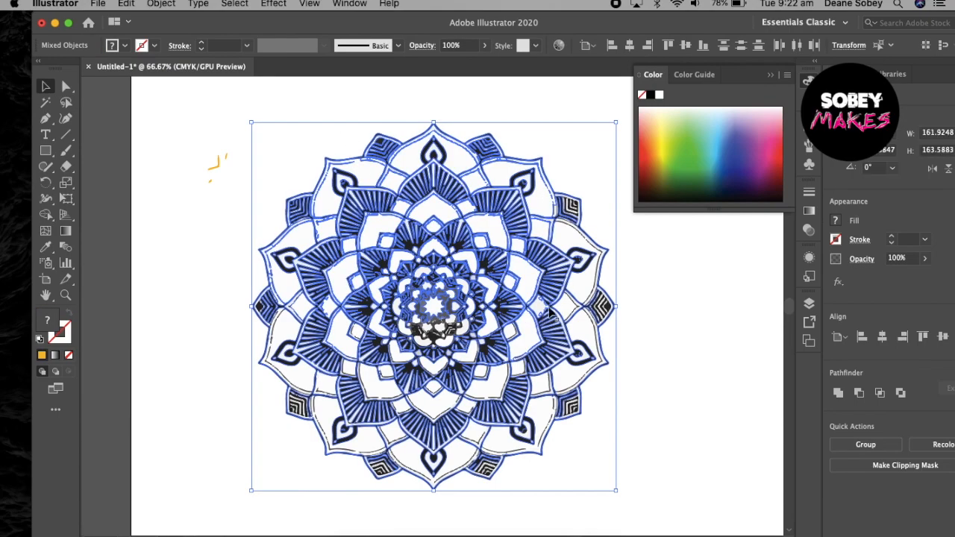
left_click(671, 136)
left_click(661, 258)
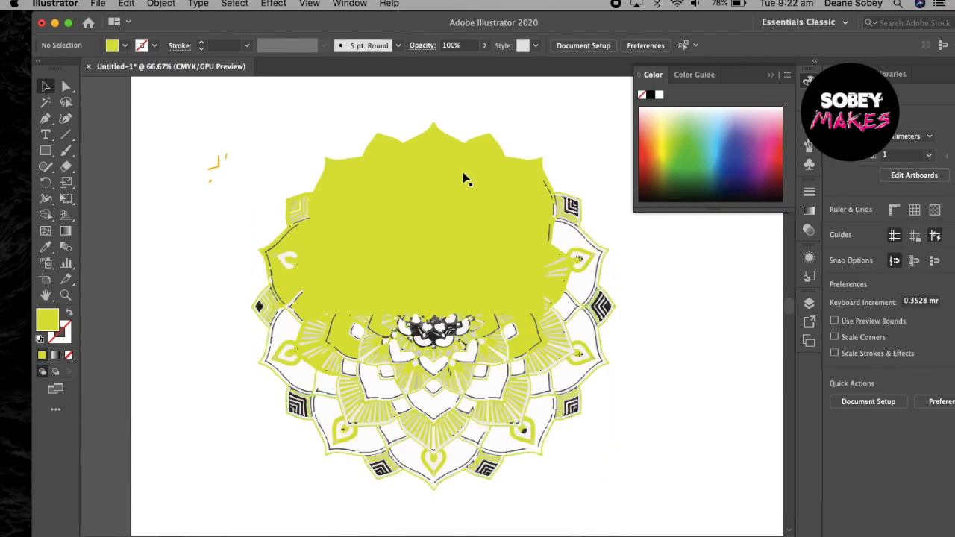
left_click(69, 314)
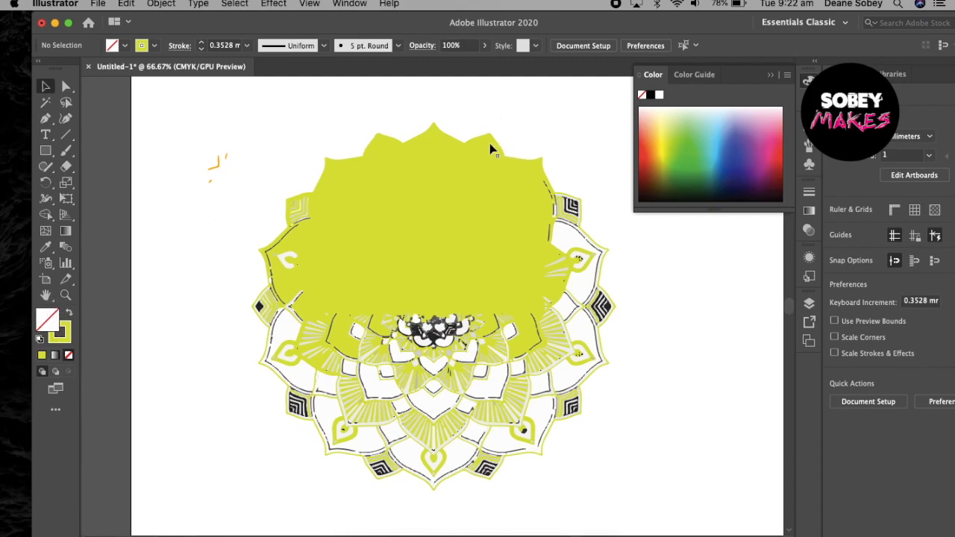
left_click(772, 75)
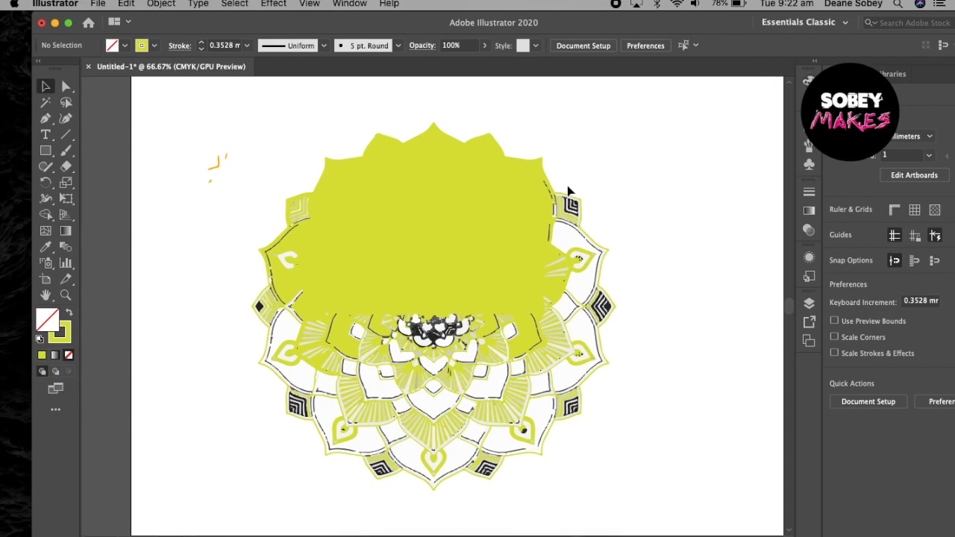
key("shift+x")
key("super+z")
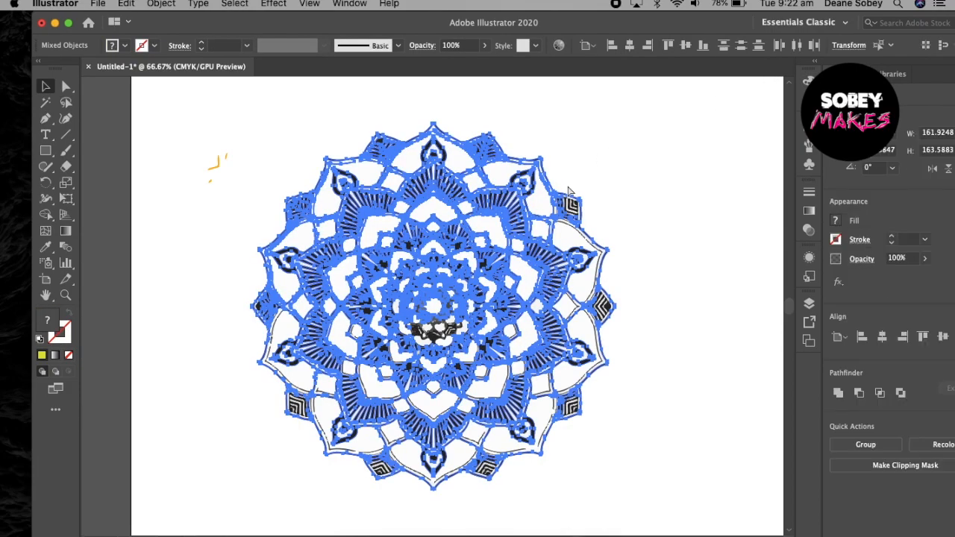
left_click(635, 160)
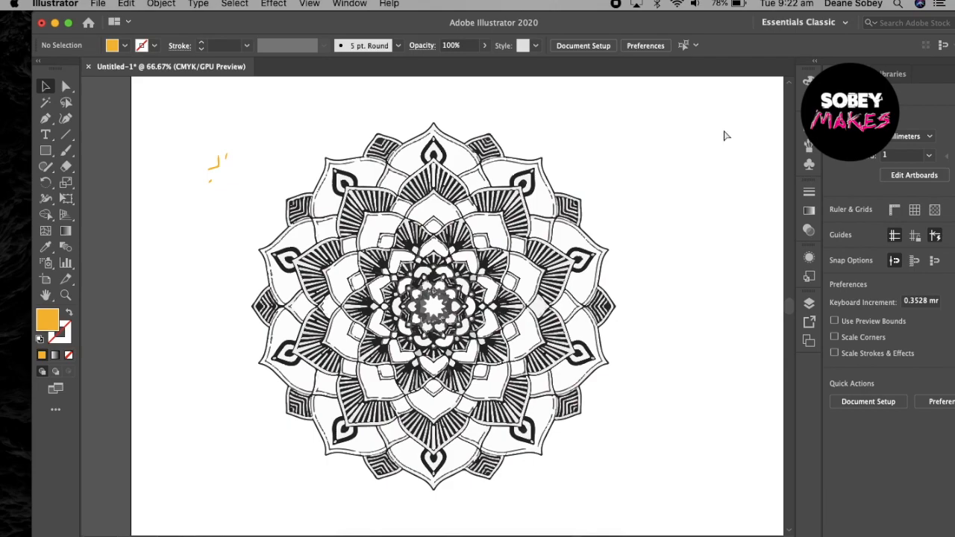
Step: Add an area text frame about 225 by 90 mm across the mandala and enter RHINO
key("super+minus")
key("super+minus")
key("super+plus")
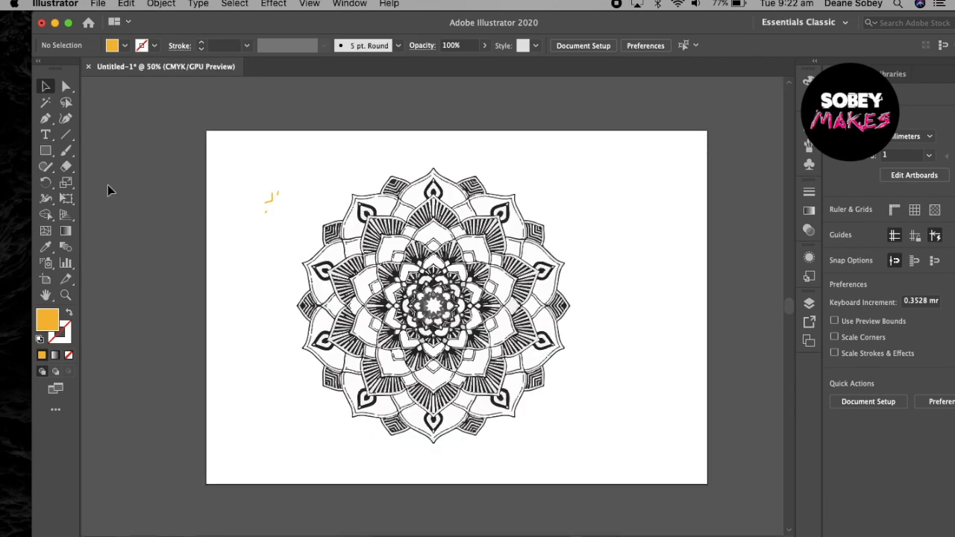
left_click(45, 135)
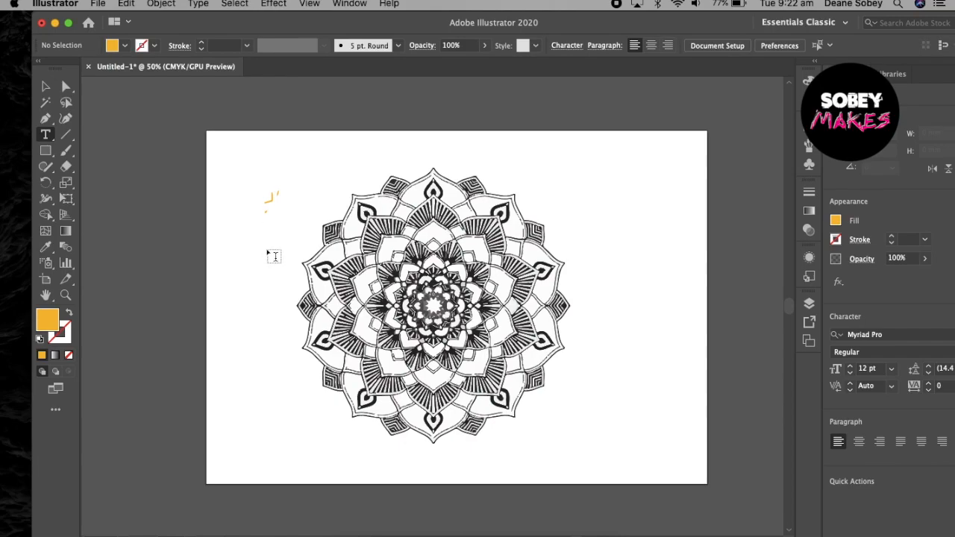
left_click_drag(251, 245, 631, 394)
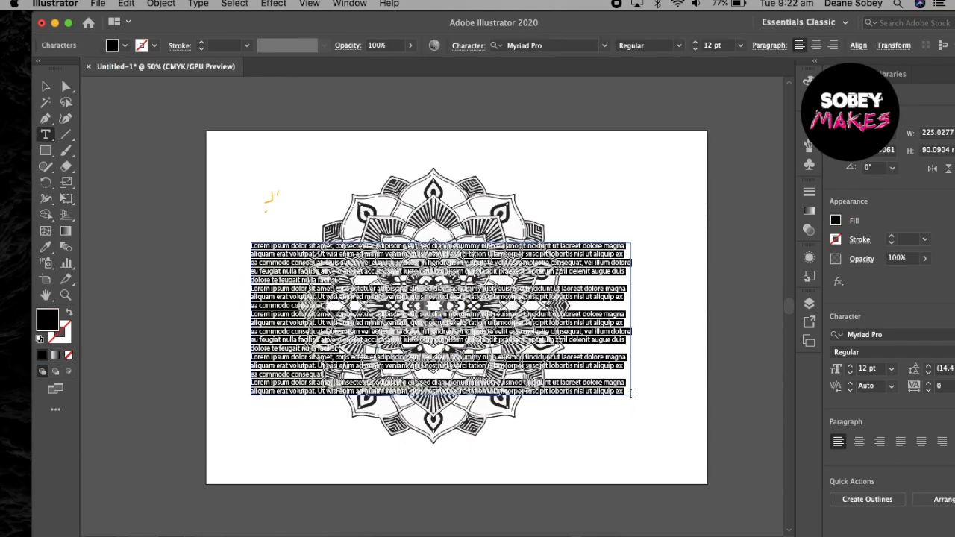
type("RHINO")
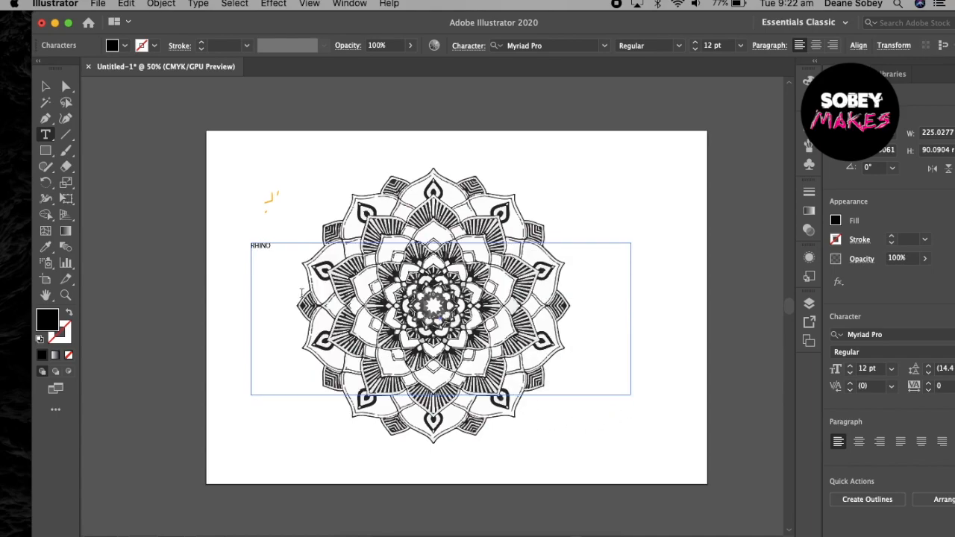
Step: Set the RHINO text to 162 pt in the Impact font
key("super+a")
left_click(741, 45)
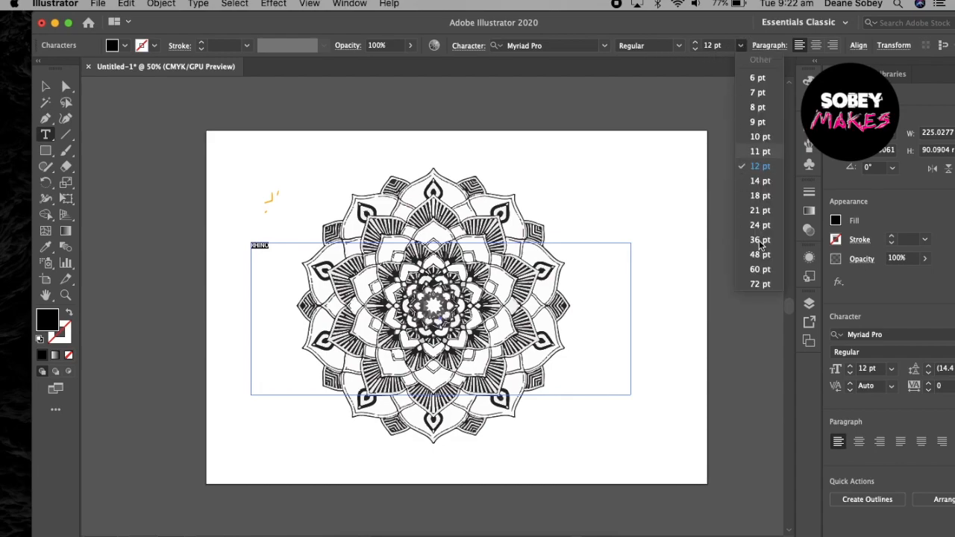
left_click(759, 284)
left_click(694, 43)
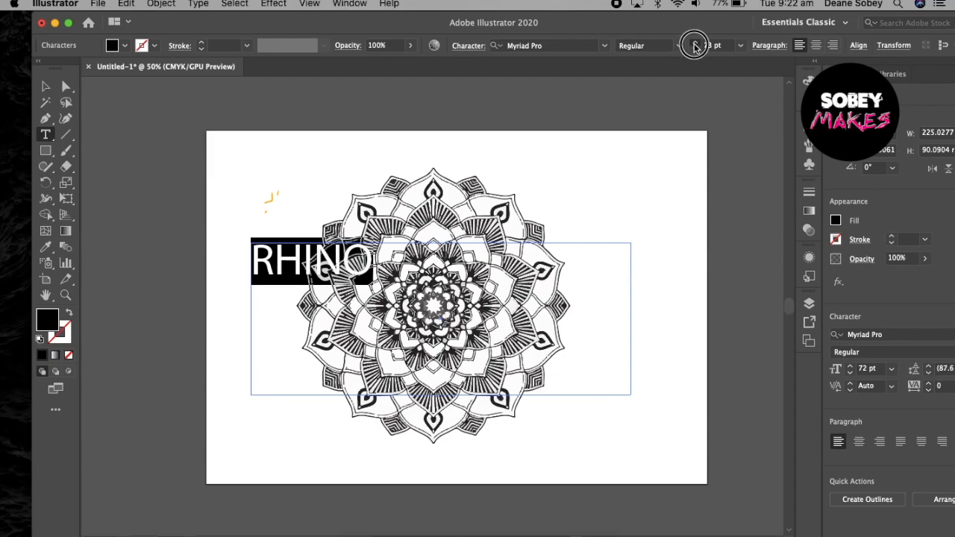
left_click_drag(694, 46, 694, 46)
left_click(606, 46)
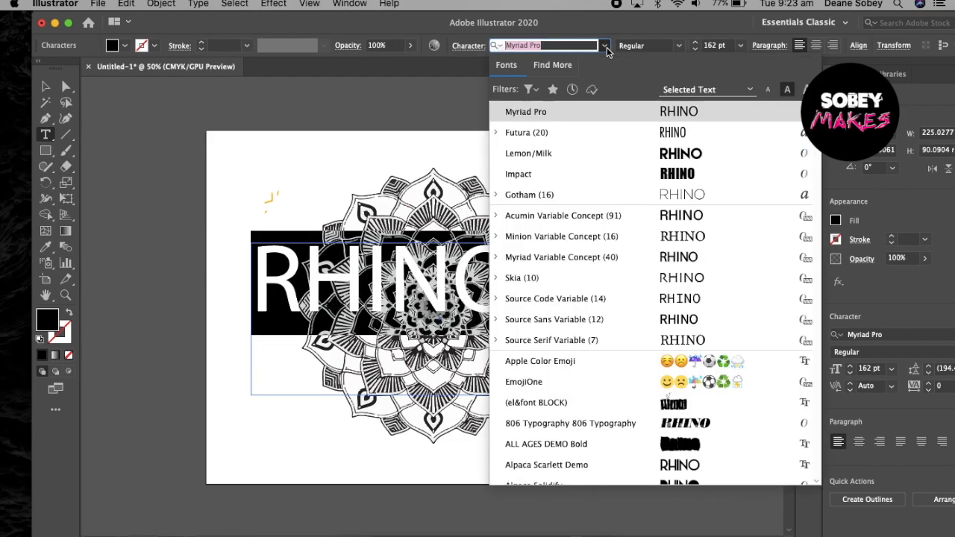
left_click(645, 180)
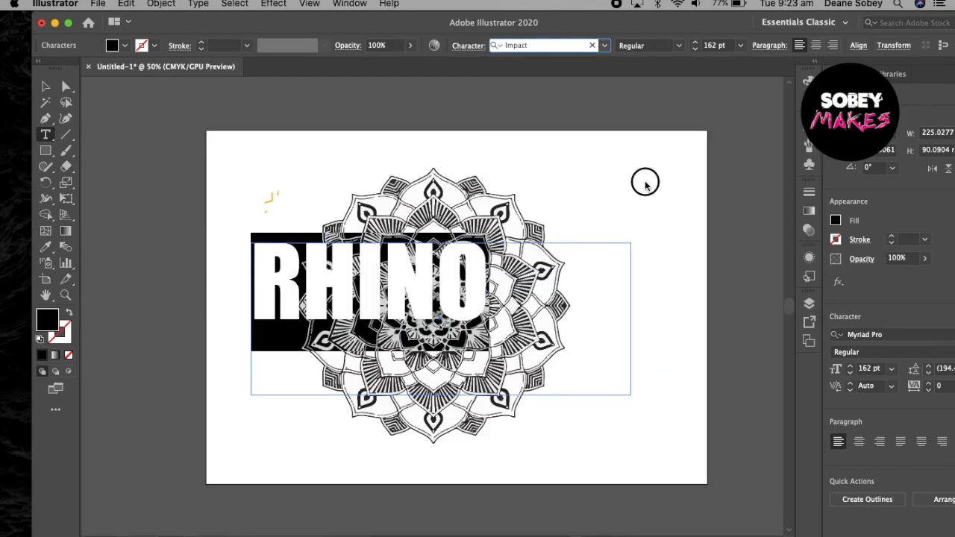
key("Escape")
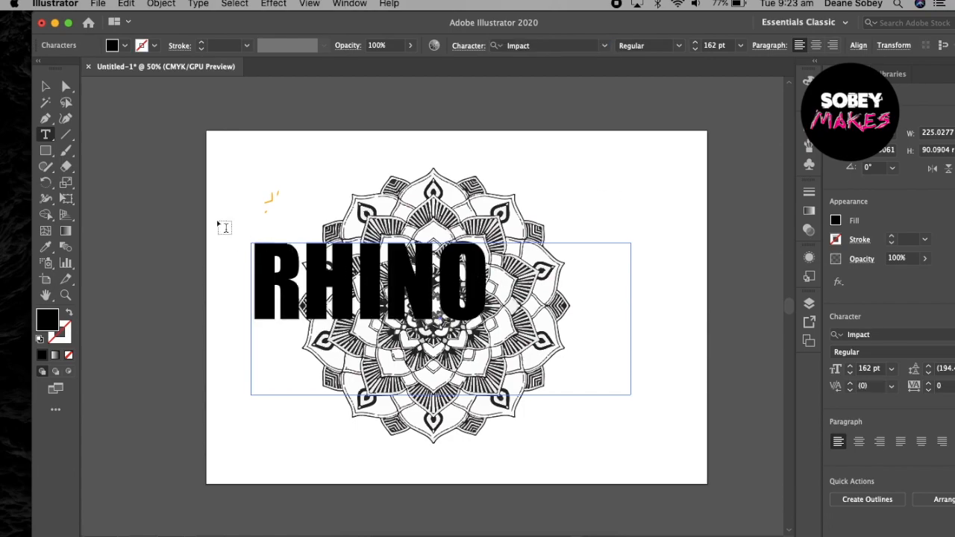
Step: Move the RHINO text frame so the word is centred across the mandala's upper half, then deselect it
left_click(43, 87)
left_click(222, 219)
left_click_drag(266, 256, 337, 257)
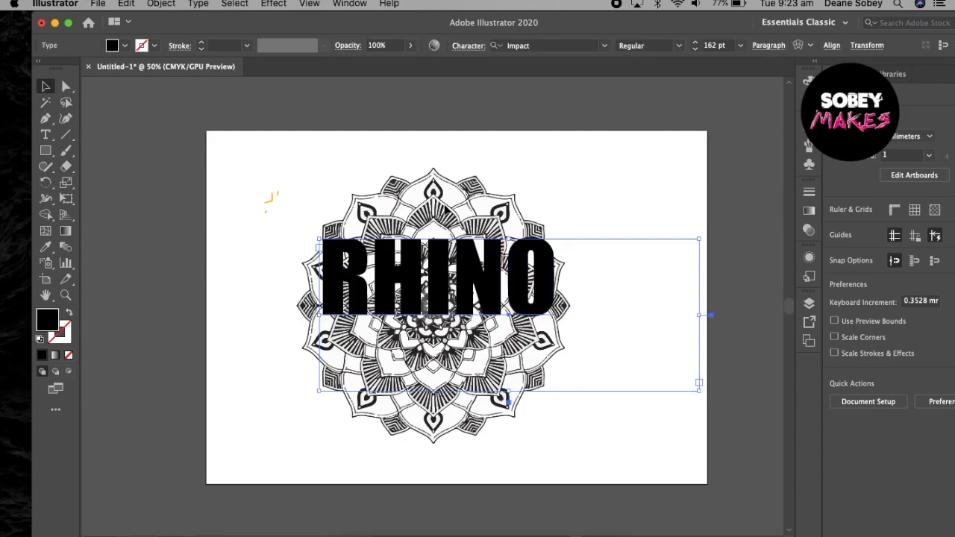
left_click(512, 169)
Step: Make a clipping mask from the mandala artwork and the RHINO text so the pattern fills the letters, and deselect it
left_click_drag(263, 137, 618, 470)
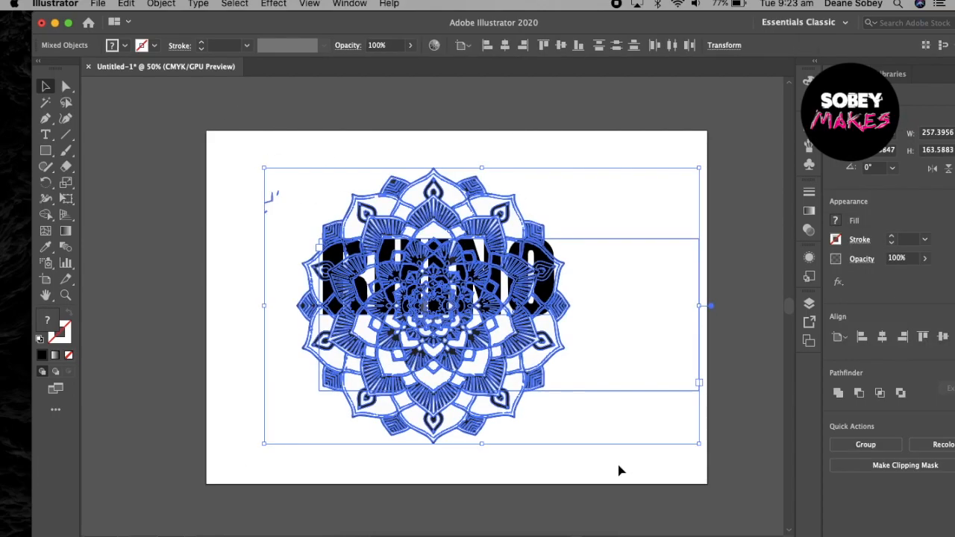
left_click(153, 4)
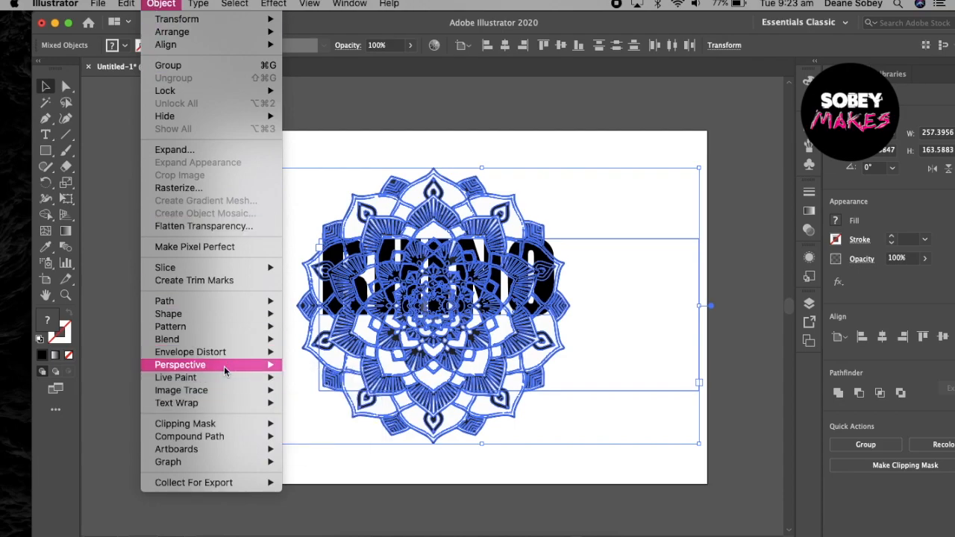
mouse_move(224, 366)
mouse_move(239, 424)
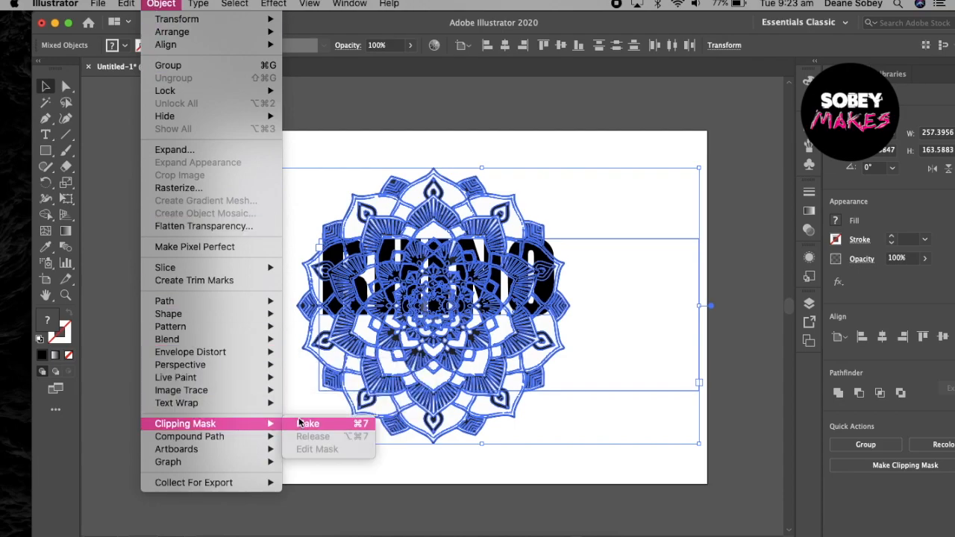
left_click(314, 424)
left_click(258, 363)
Step: Isolate the clip group, select the RHINO clipping text inside it and give it a black stroke
left_click(361, 278)
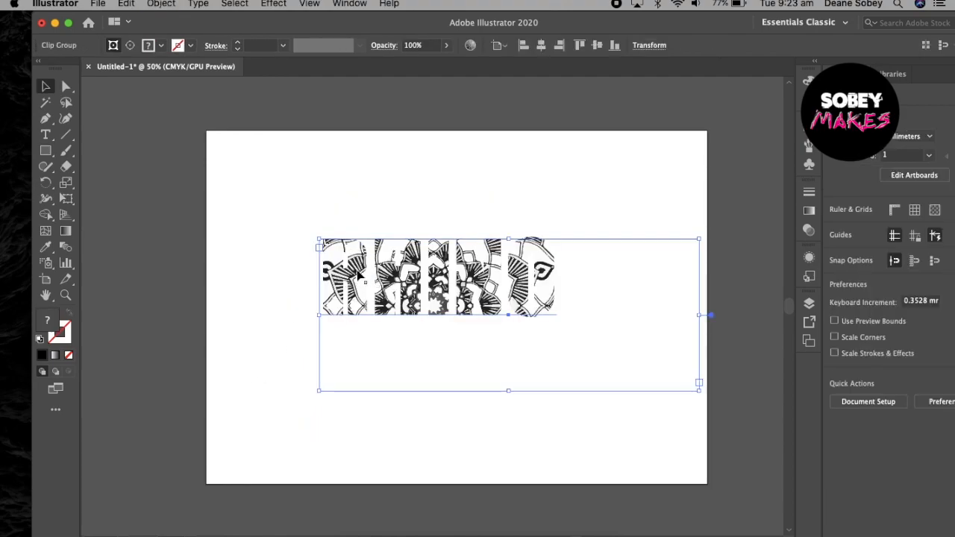
double_click(359, 277)
left_click(362, 278)
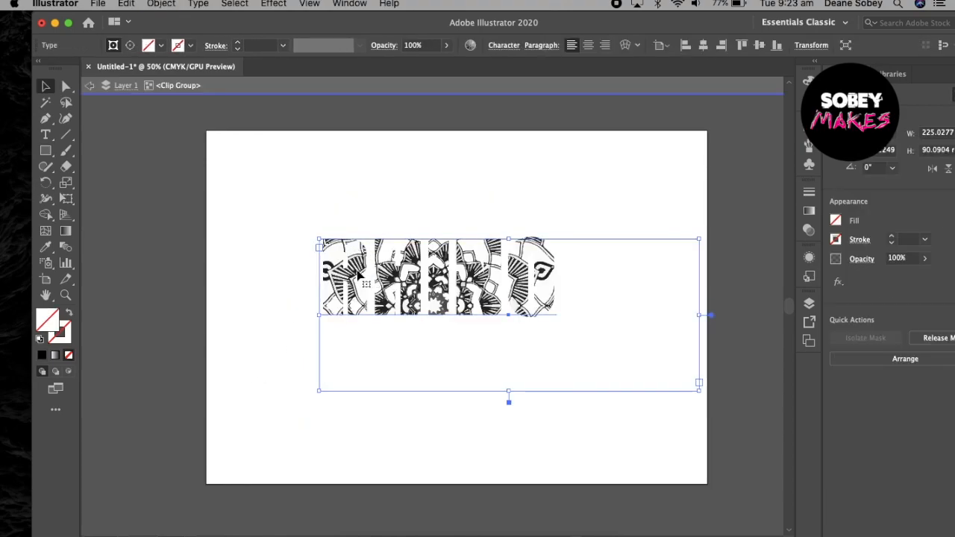
left_click(65, 332)
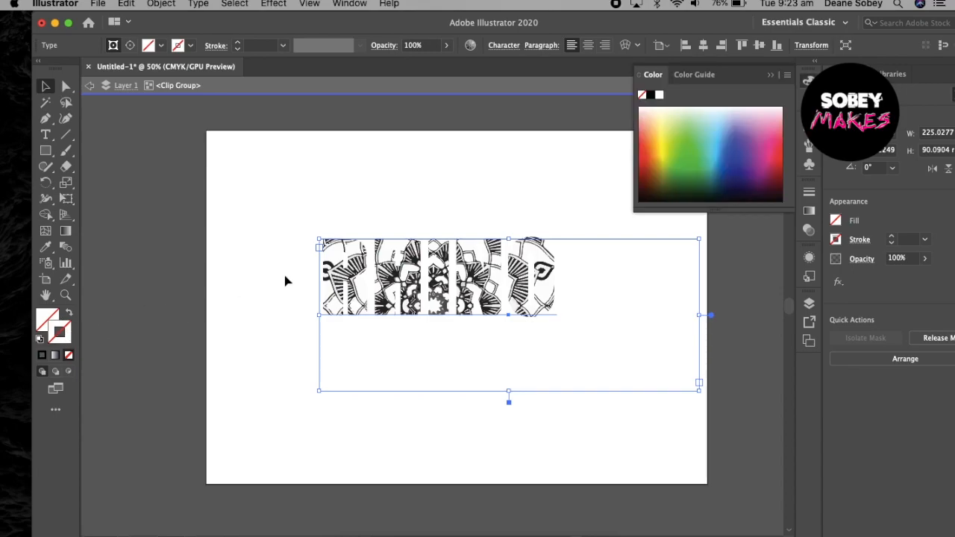
left_click(651, 95)
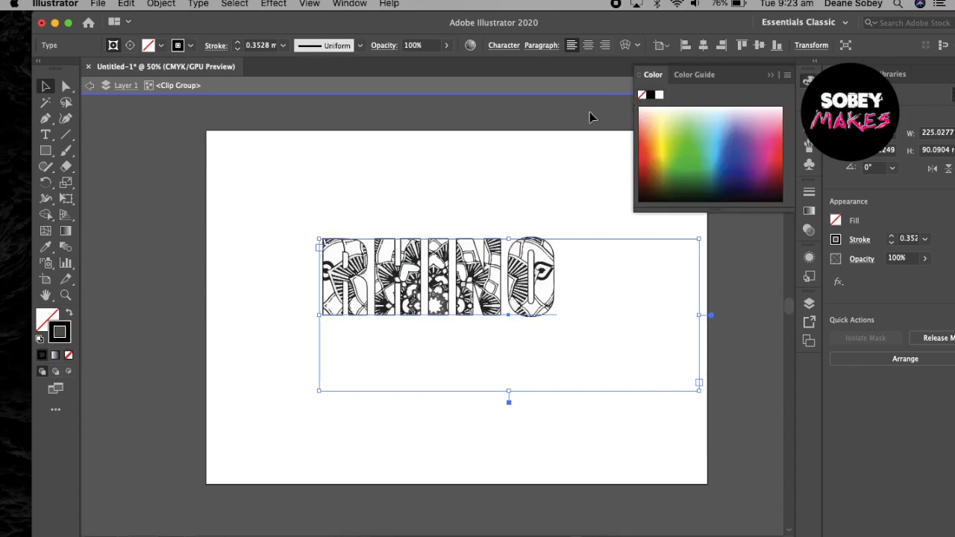
left_click(558, 135)
Step: Set the RHINO clipping text's stroke weight to 1 mm, exit isolation mode and view the lettering at 100%
left_click(463, 286)
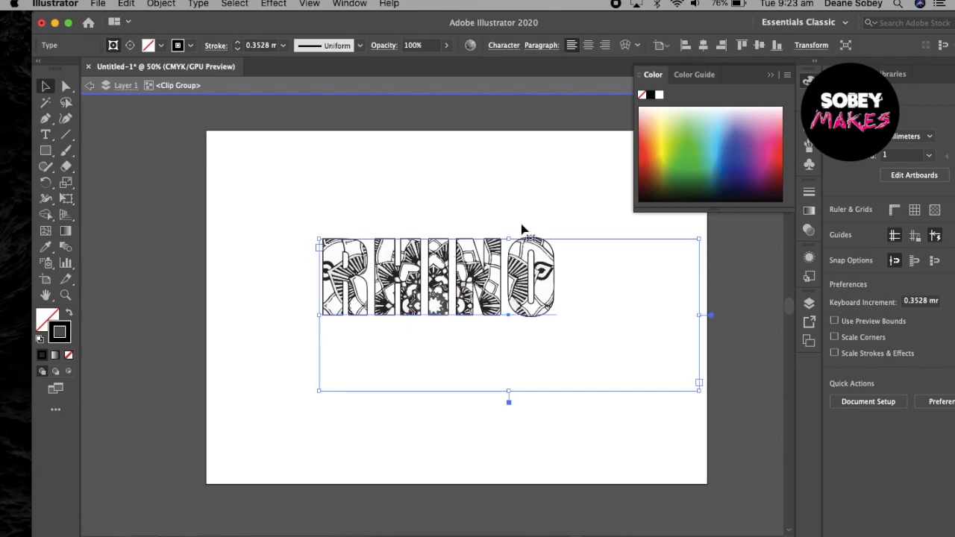
left_click(808, 195)
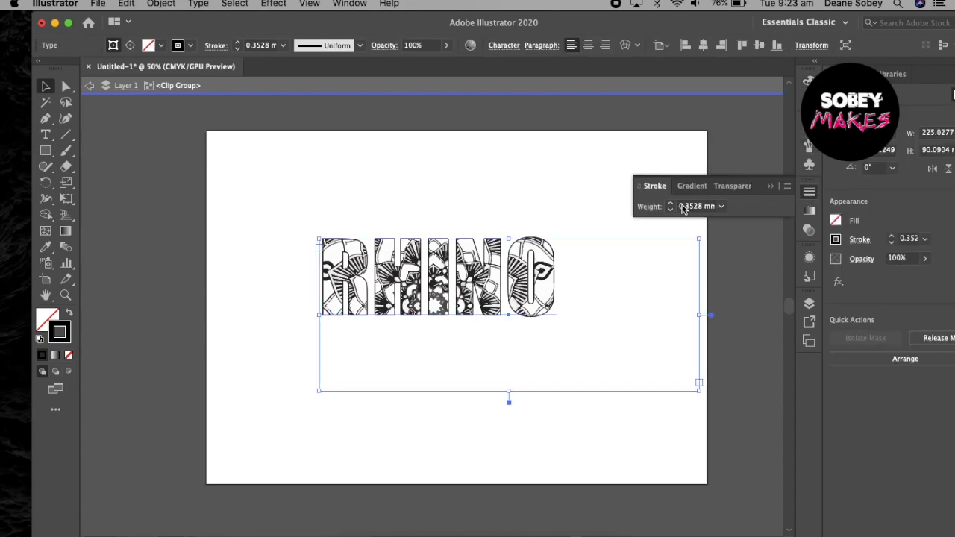
left_click(670, 204)
left_click(687, 316)
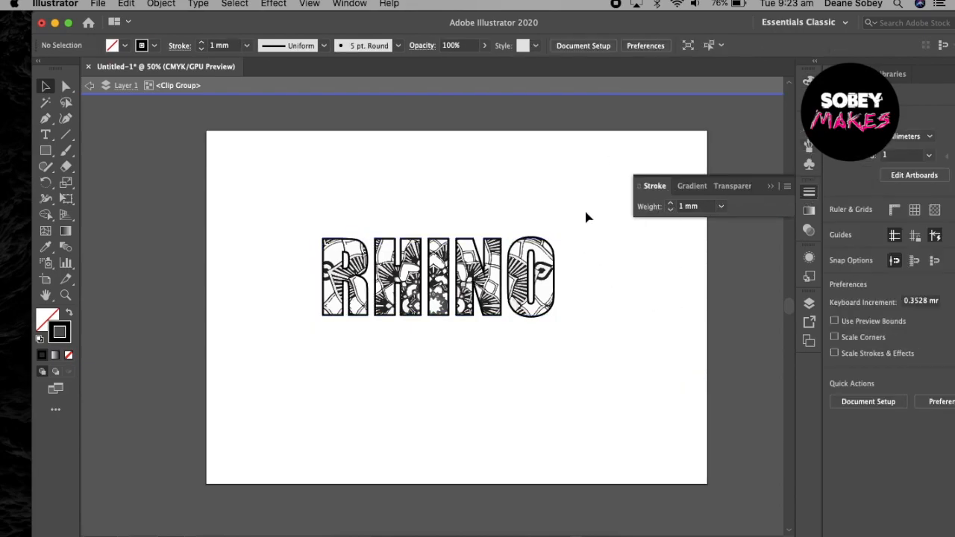
left_click(592, 91)
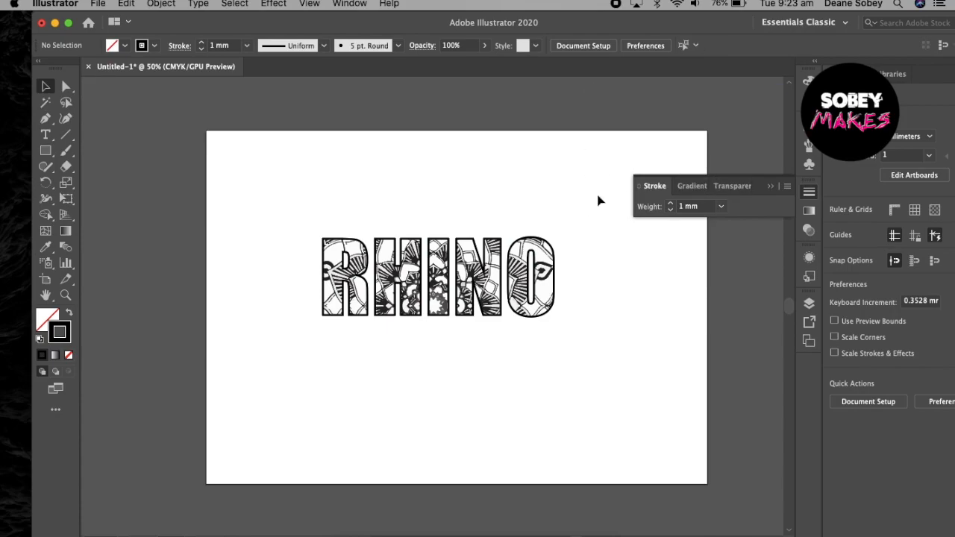
key("super+1")
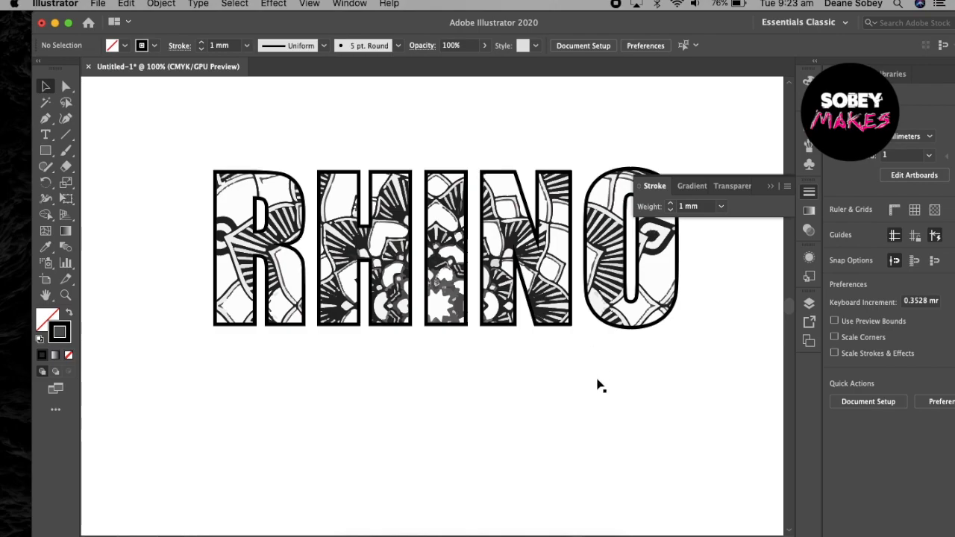
scroll(600, 384, "up", 2)
scroll(599, 383, "right", 2)
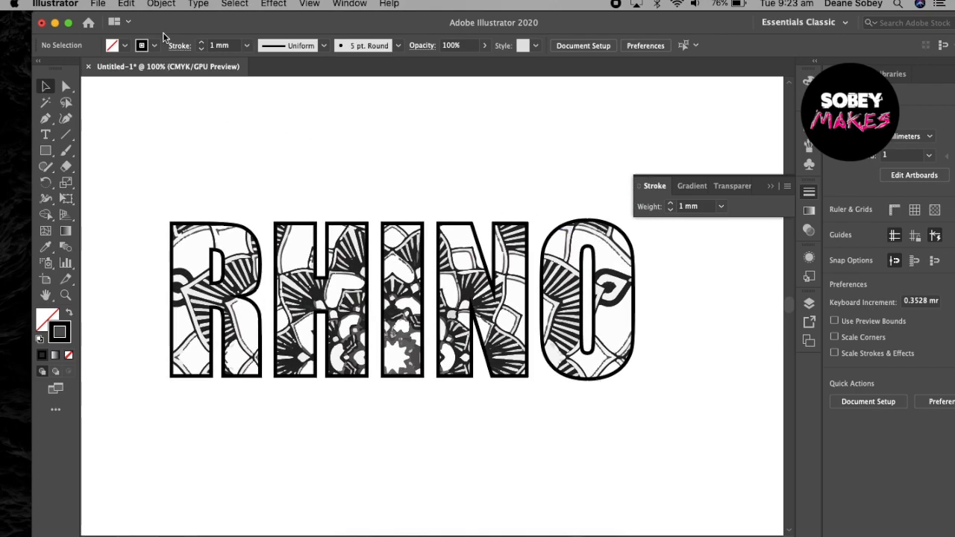